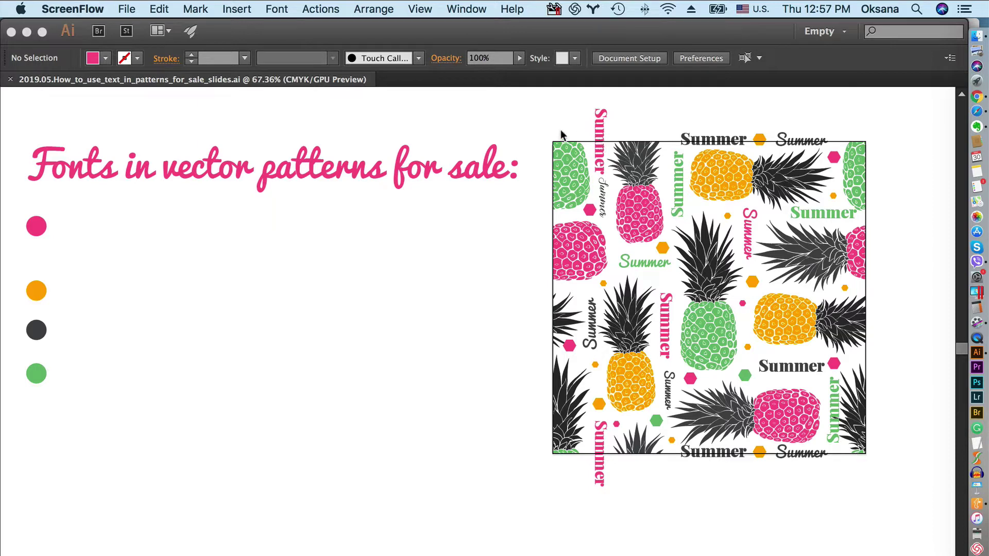
- Try deleting the Summer lettering and undo it, then delete the pineapple artwork from the pattern
click(602, 141)
click(603, 137)
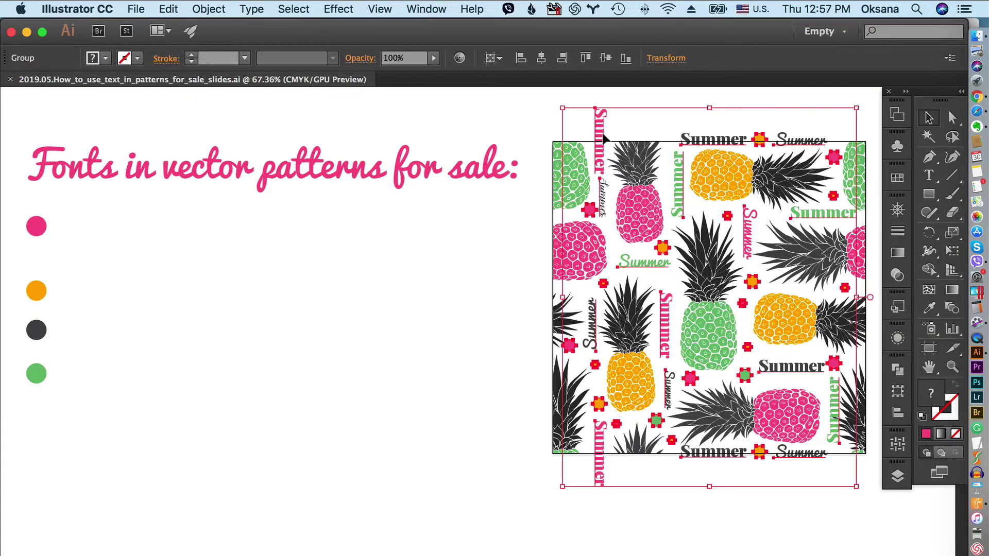
key(Delete)
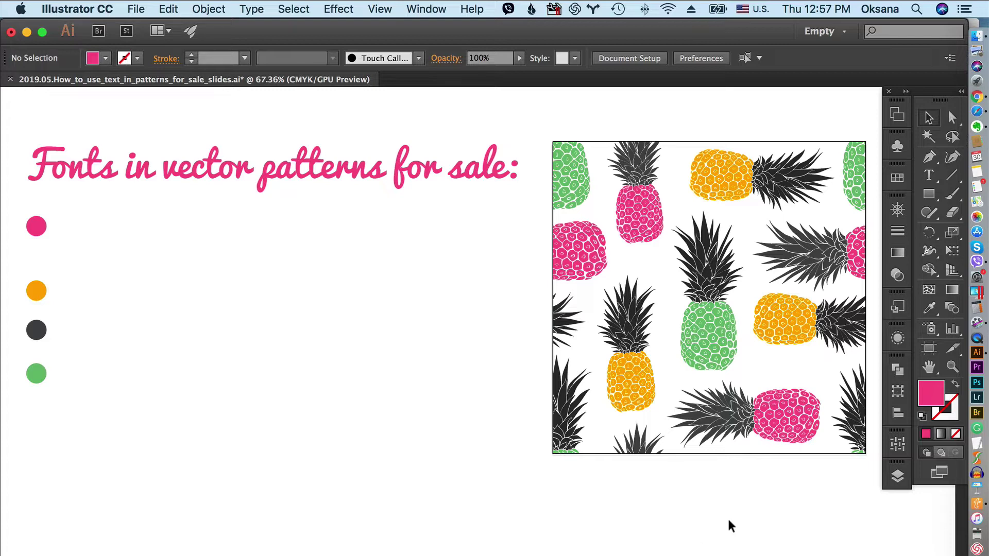
key(super+z)
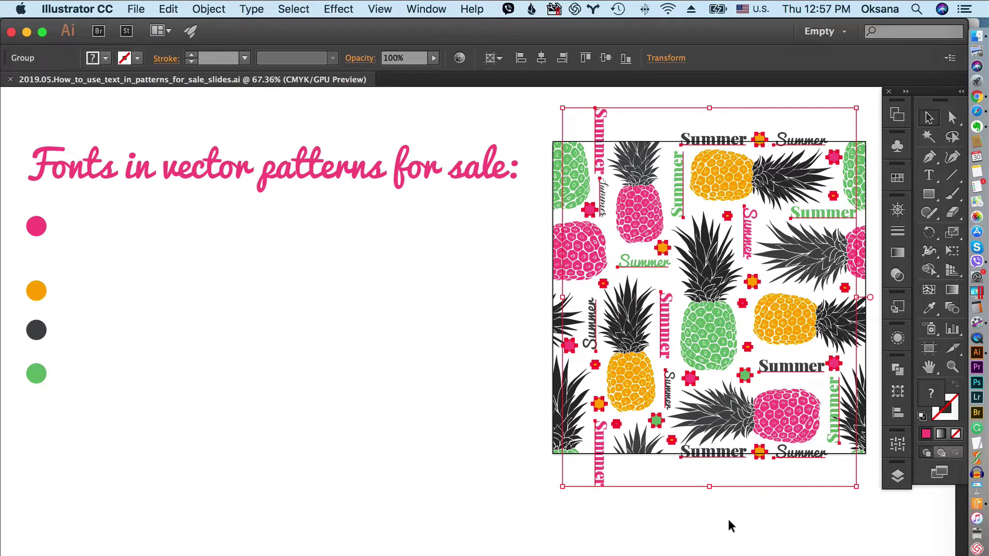
click(737, 511)
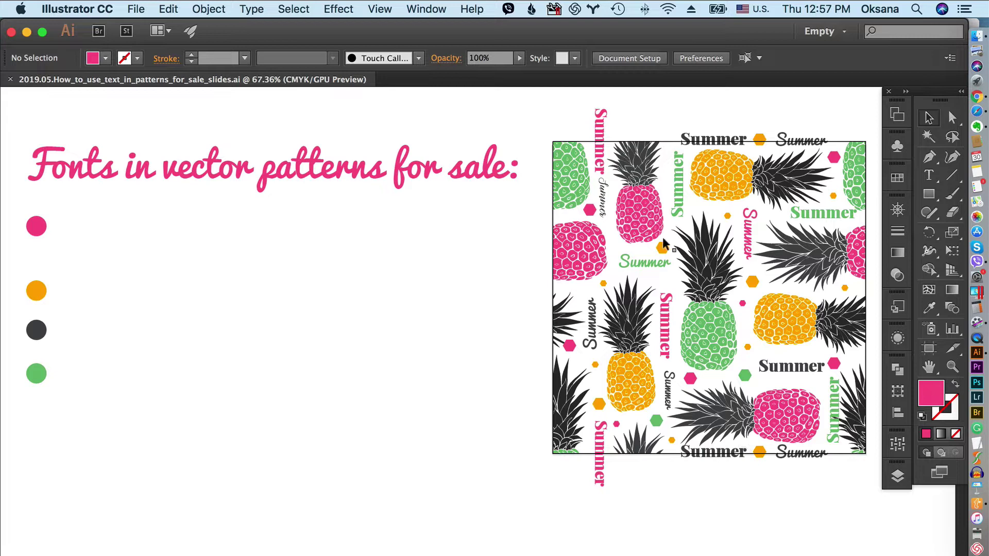
click(714, 168)
key(Delete)
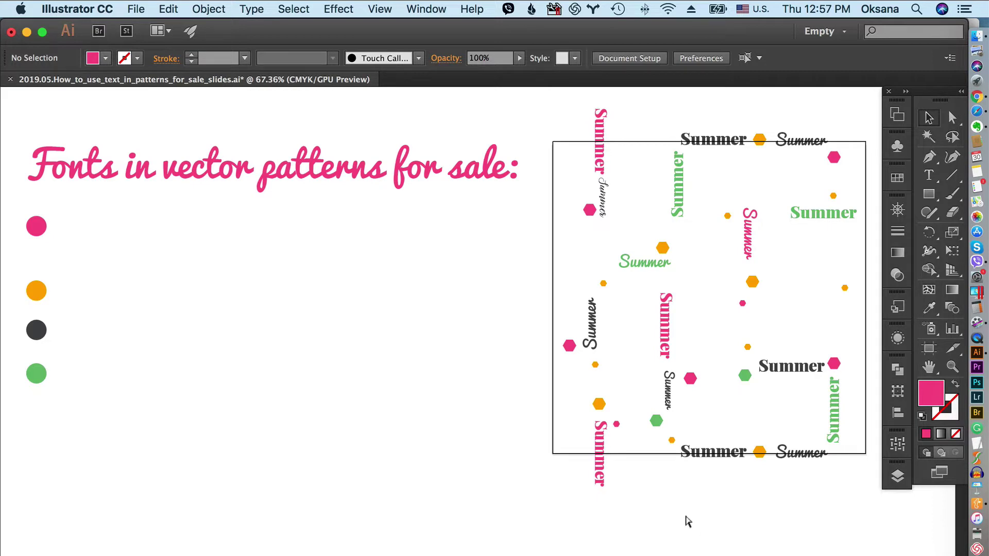
- Restore the pineapples and remove the white cover hiding the first bullet's tip
key(super+z)
click(698, 531)
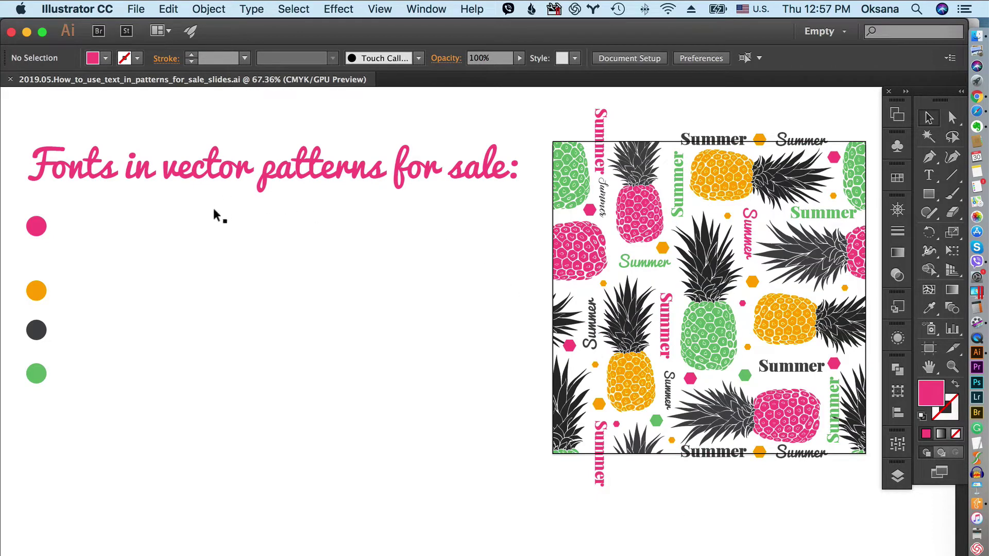
click(207, 225)
key(Delete)
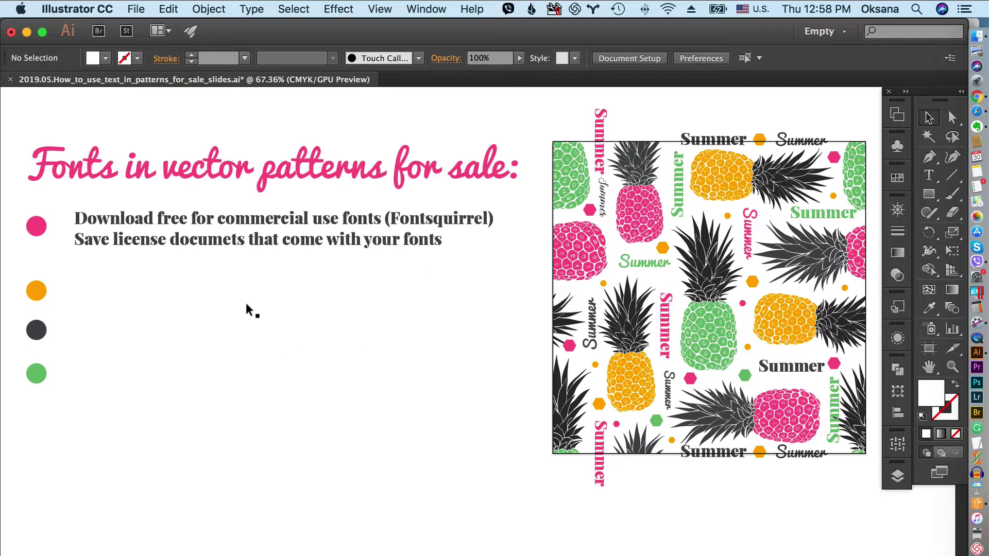
- Uncover the orange Adobe Illustrator fonts tip and the dark 'outline/expand all text' tip
click(237, 297)
key(Delete)
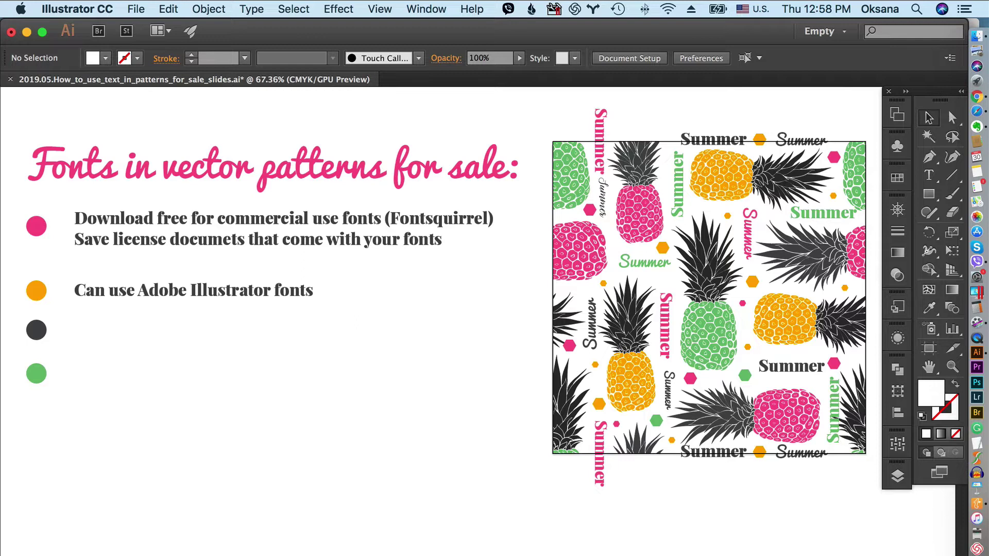
click(199, 340)
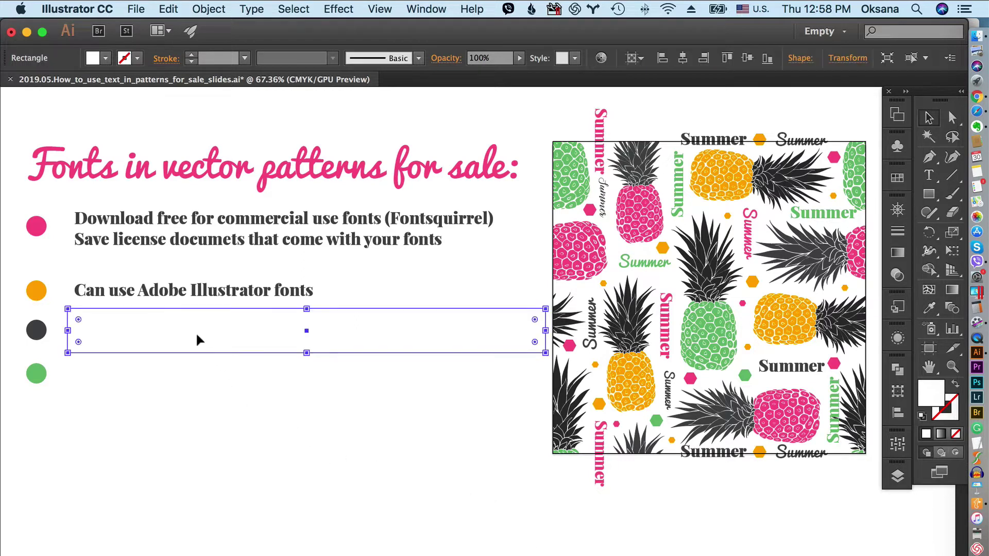
key(Delete)
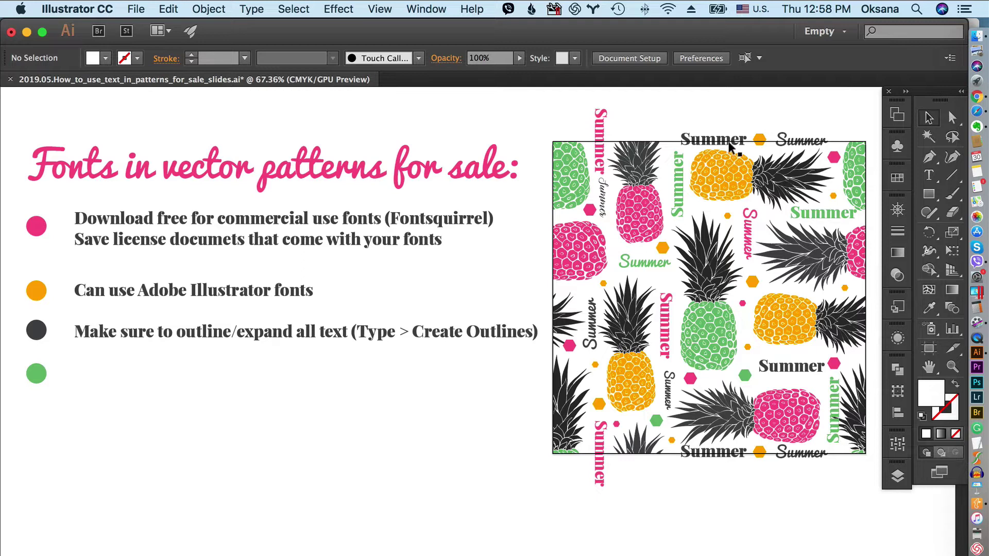
- Enter isolation mode on the pattern group and zoom to 200% around the pink Summer text
click(666, 329)
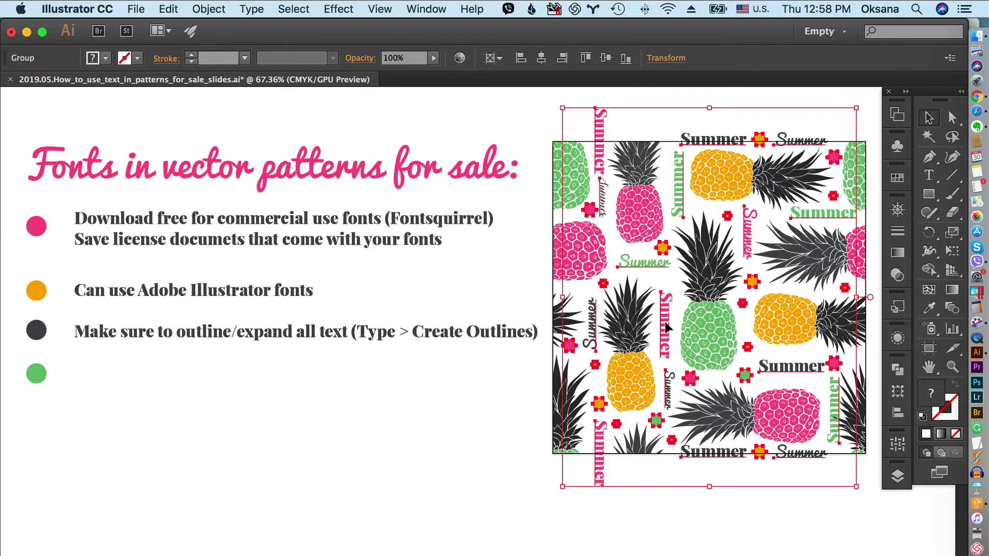
double_click(666, 328)
click(666, 327)
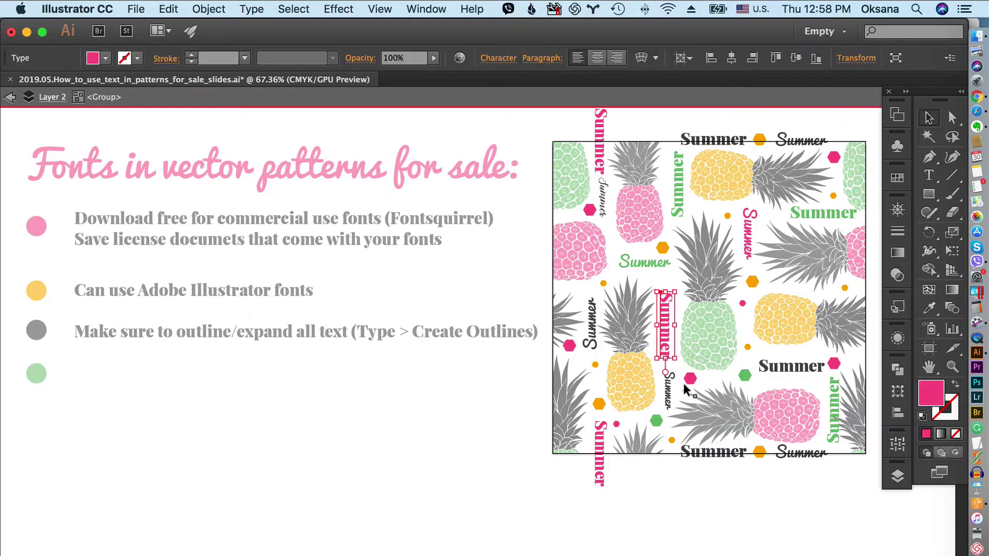
key(z)
click(664, 338)
click(455, 360)
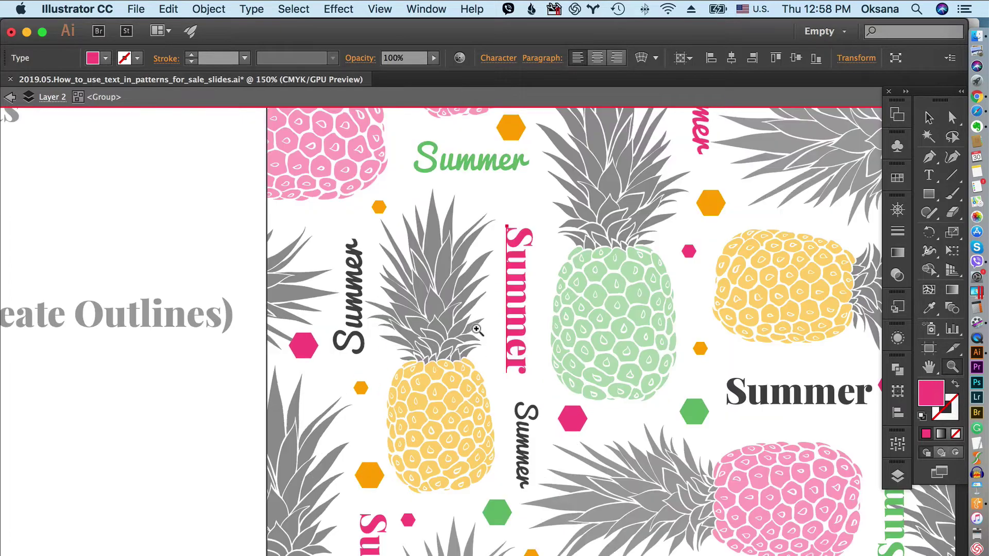
click(515, 286)
key(v)
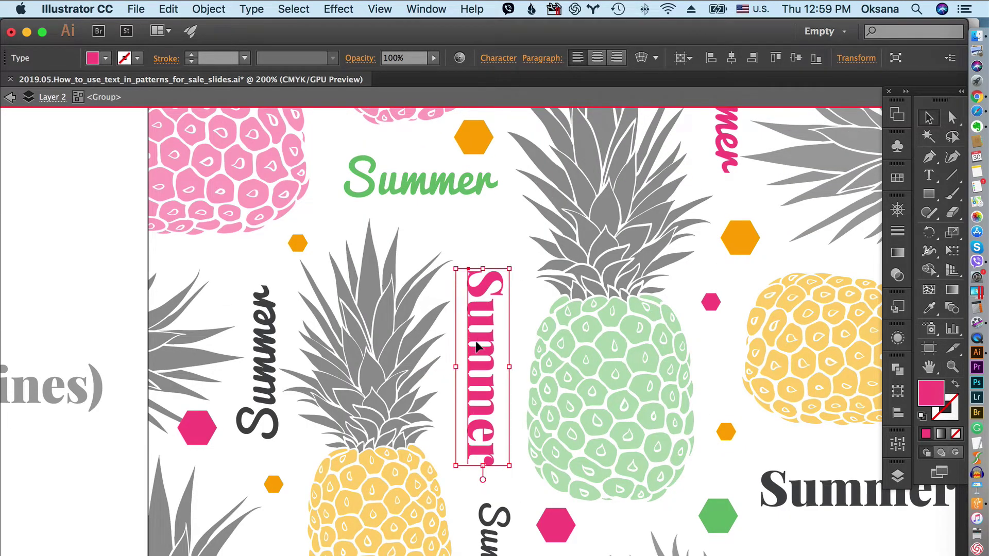
- Select the dark and green Summer texts and an orange hexagon as separate objects
click(280, 400)
click(396, 188)
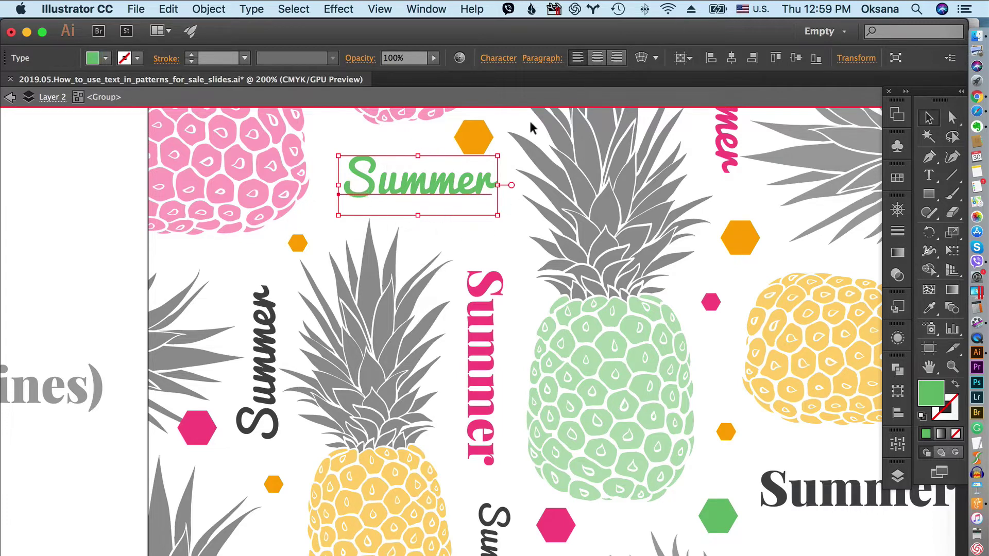
click(484, 133)
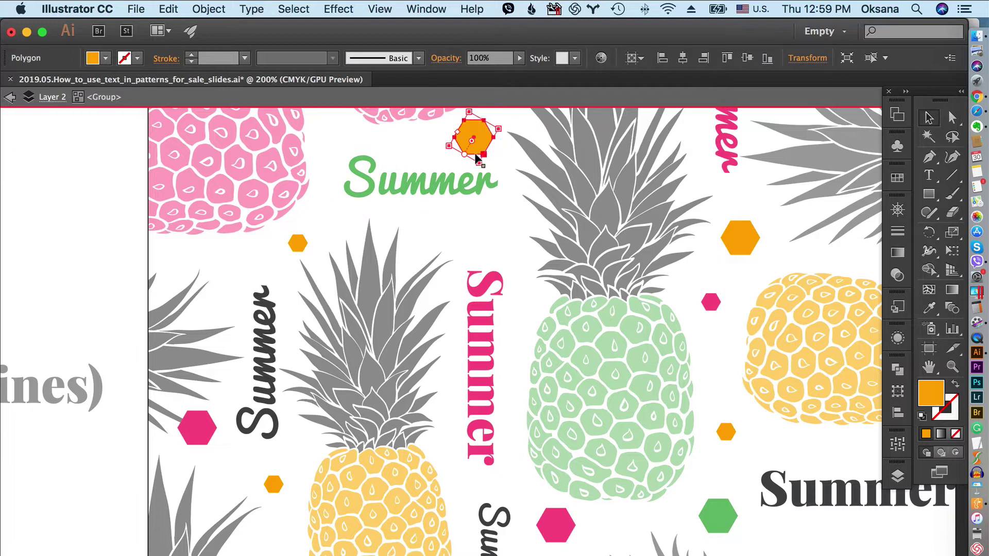
click(416, 193)
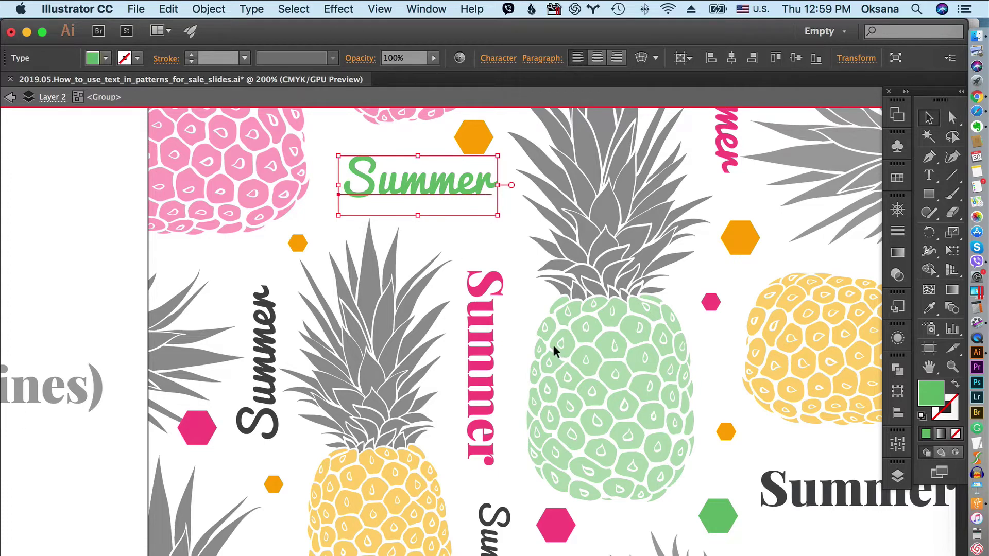
- Select all artwork in the pattern group and apply Type > Create Outlines to the Summer words
click(728, 405)
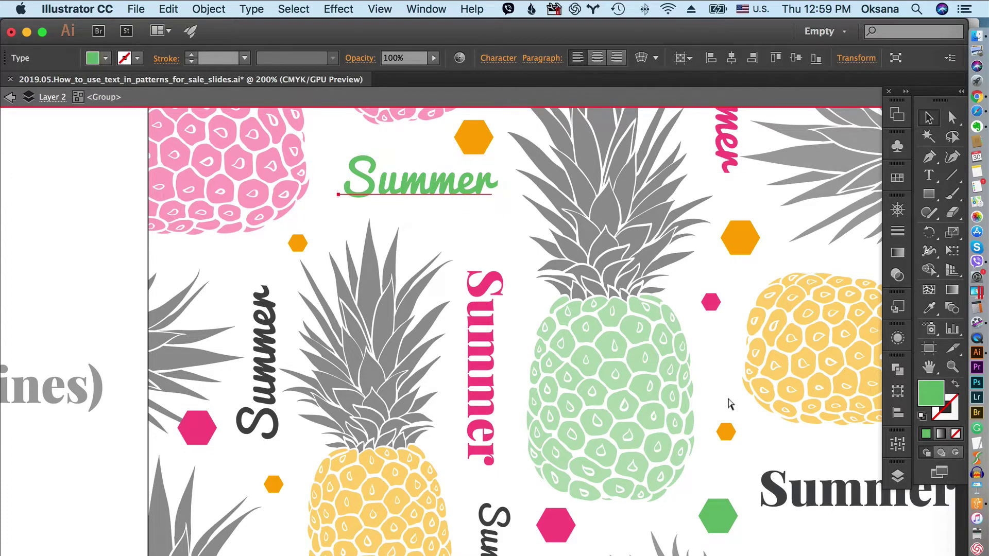
key(super+a)
key(F12)
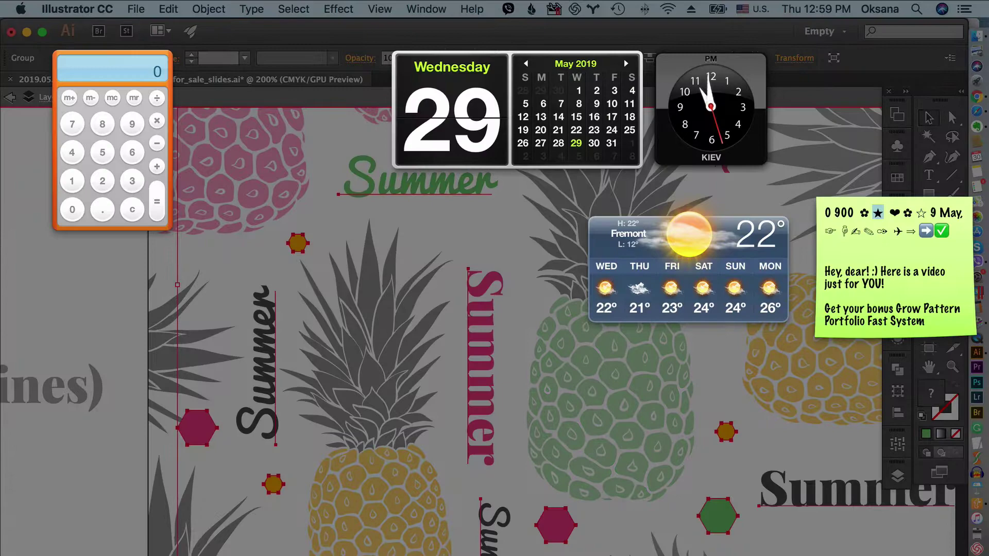
key(F12)
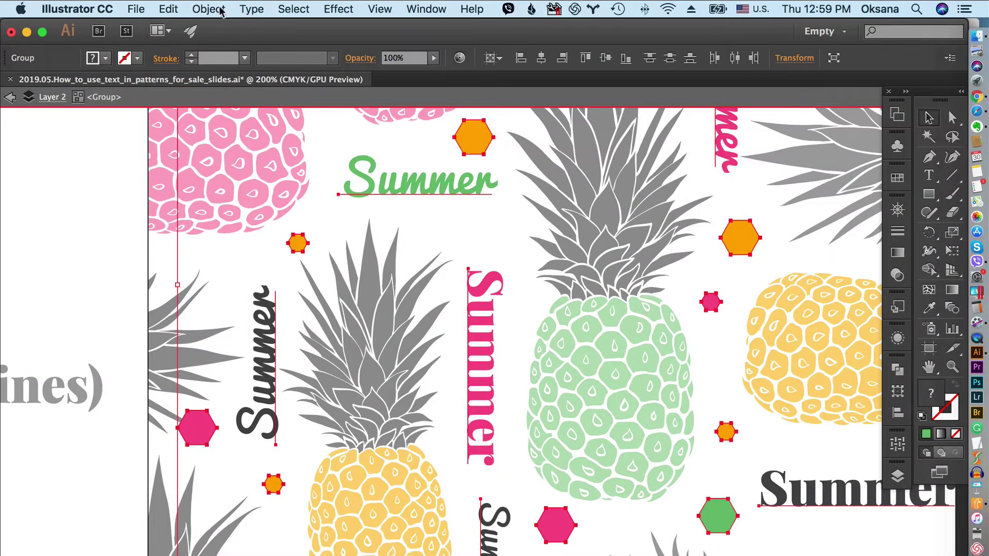
click(262, 9)
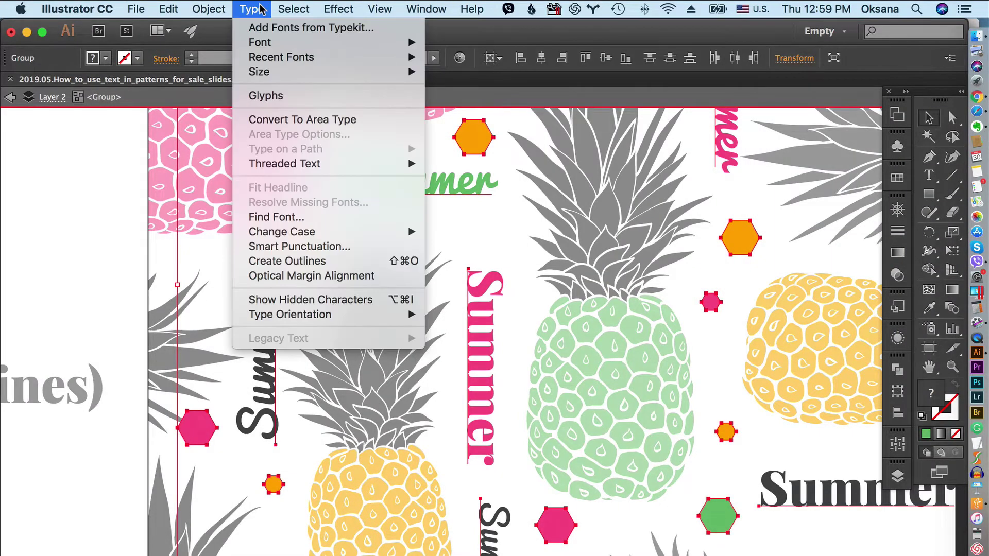
click(308, 262)
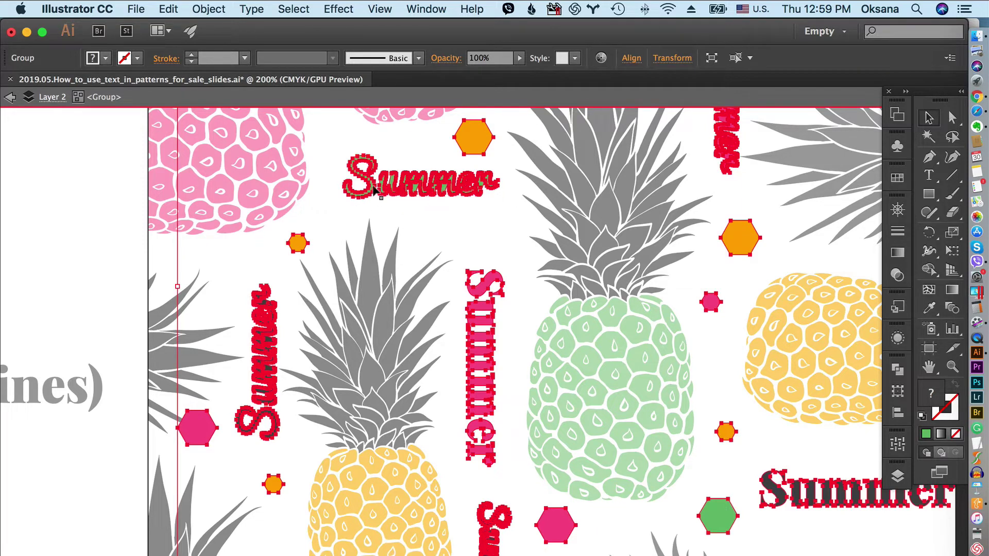
- Inspect the outlined green, dark and pink Summer words and an orange hexagon
click(425, 200)
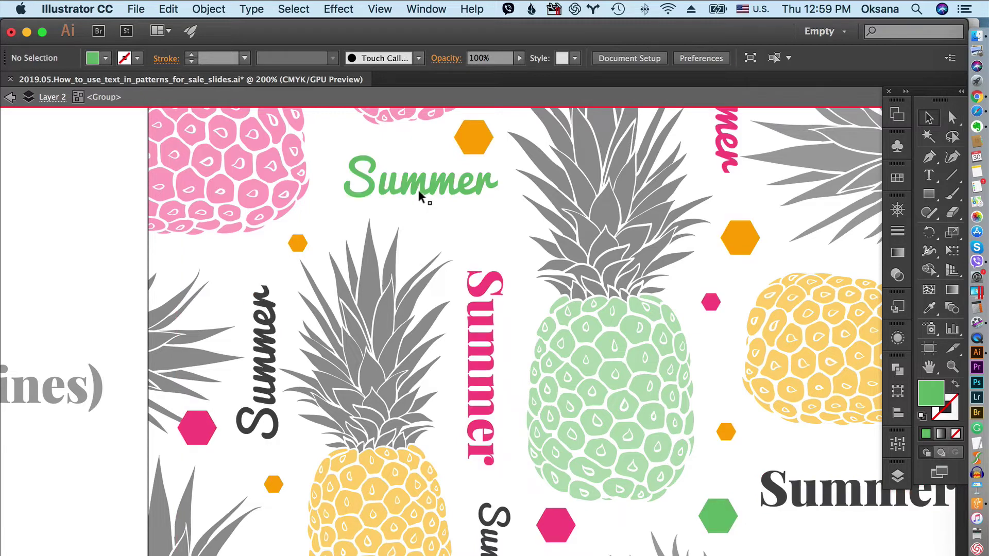
click(374, 196)
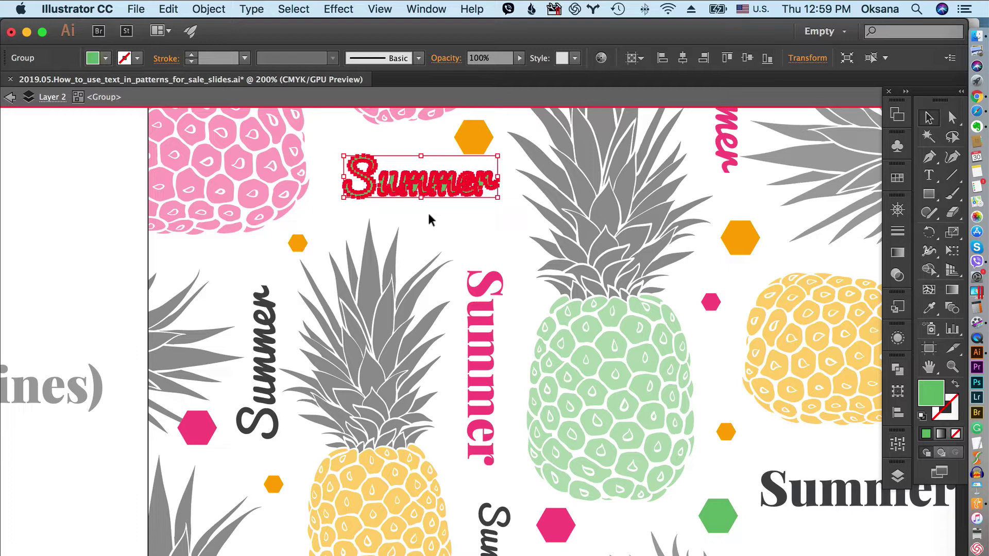
click(460, 224)
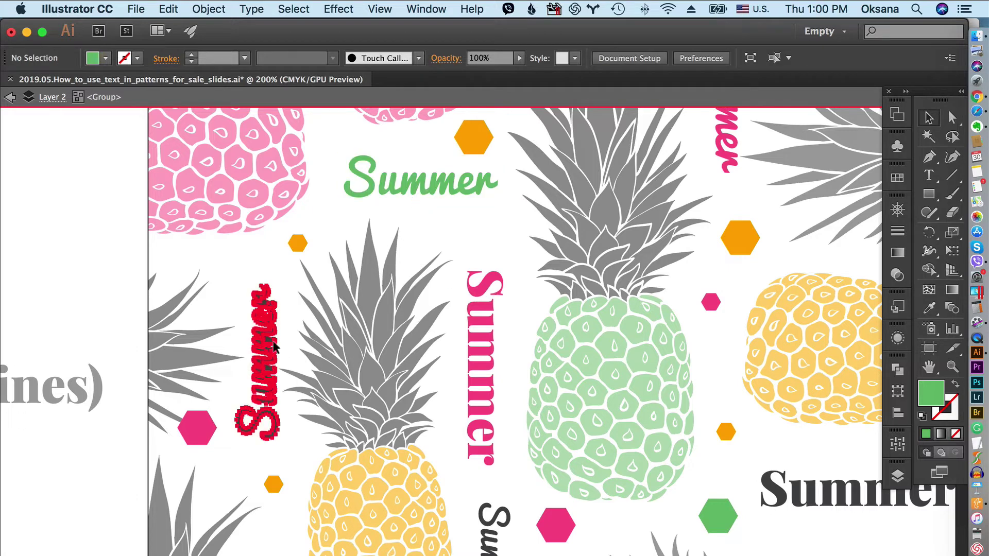
click(263, 361)
click(497, 367)
click(456, 191)
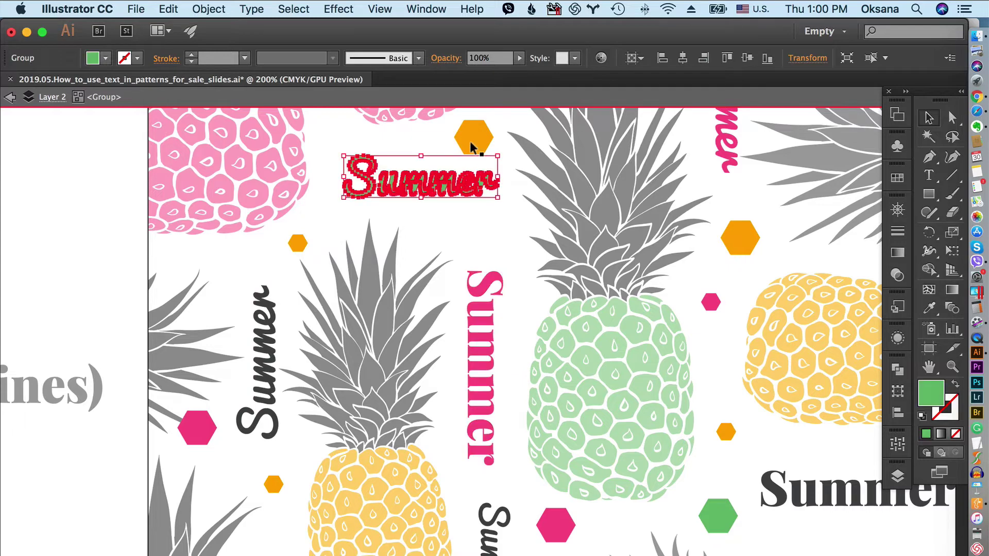
click(473, 143)
click(485, 235)
- Exit isolation mode and zoom out to 66.67% to see the whole pattern tile
click(10, 98)
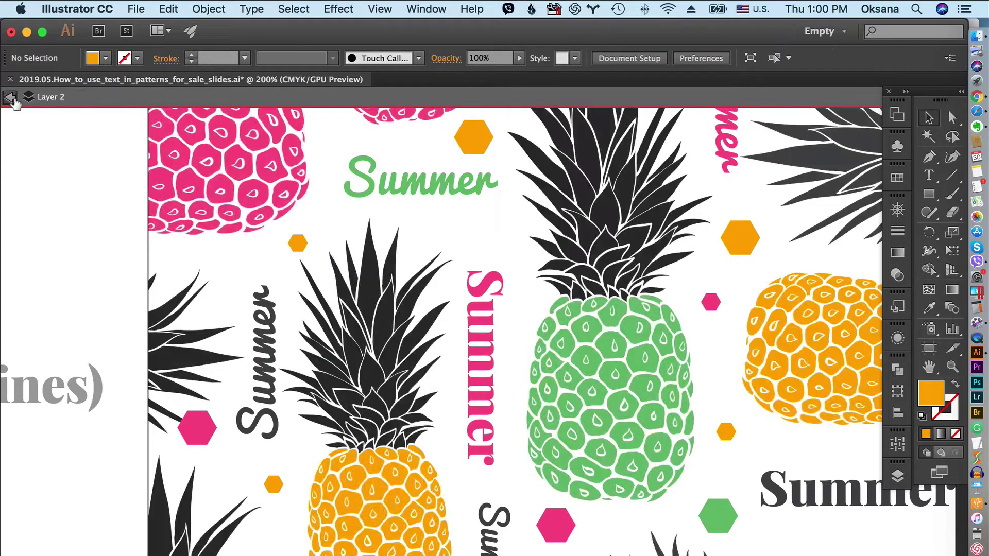
key(z)
alt+click(414, 308)
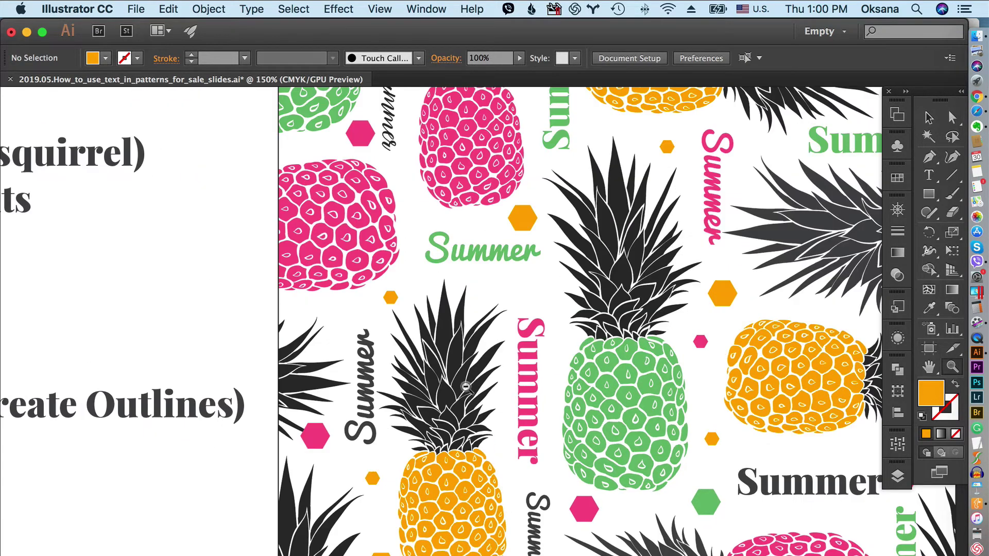
alt+click(466, 387)
alt+click(508, 350)
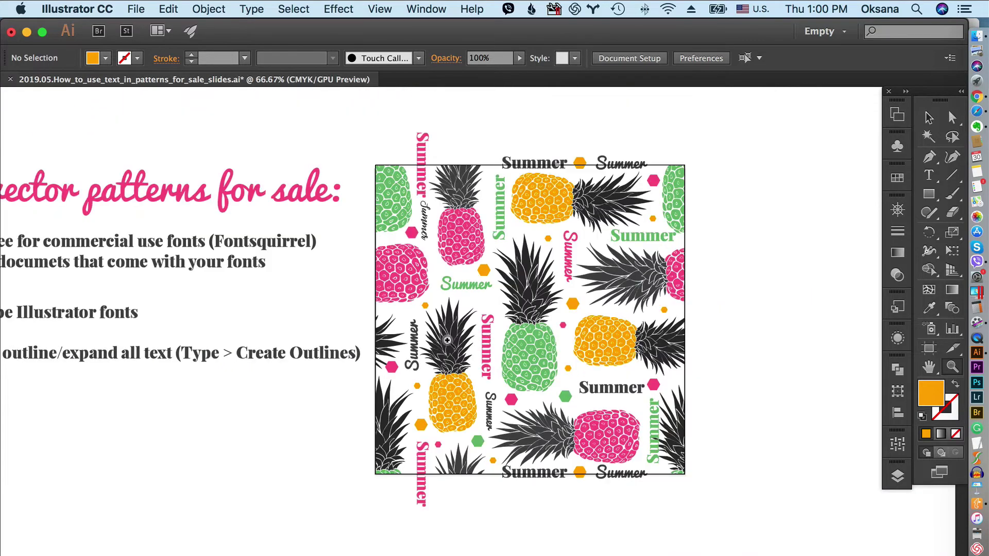
drag(449, 336, 614, 328)
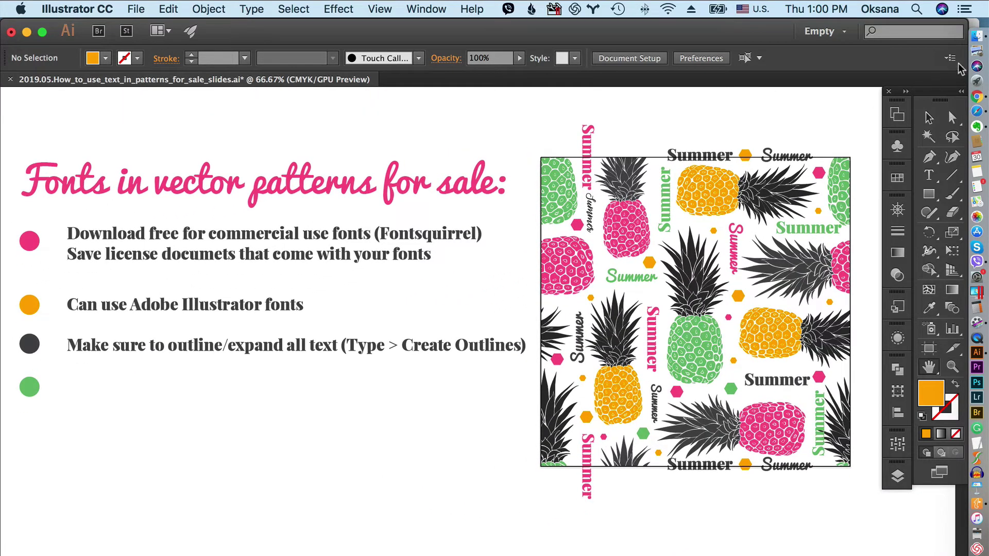
click(929, 118)
click(685, 158)
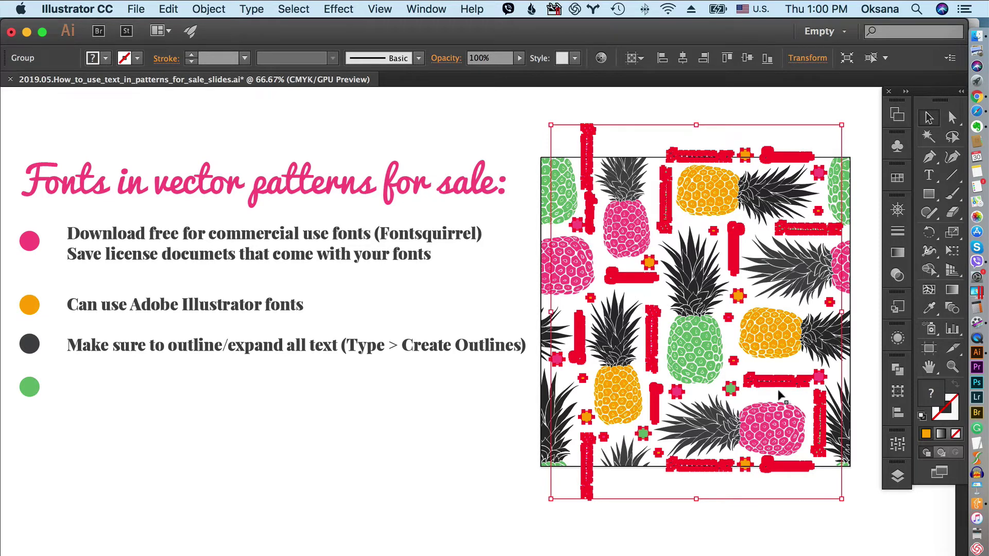
click(655, 138)
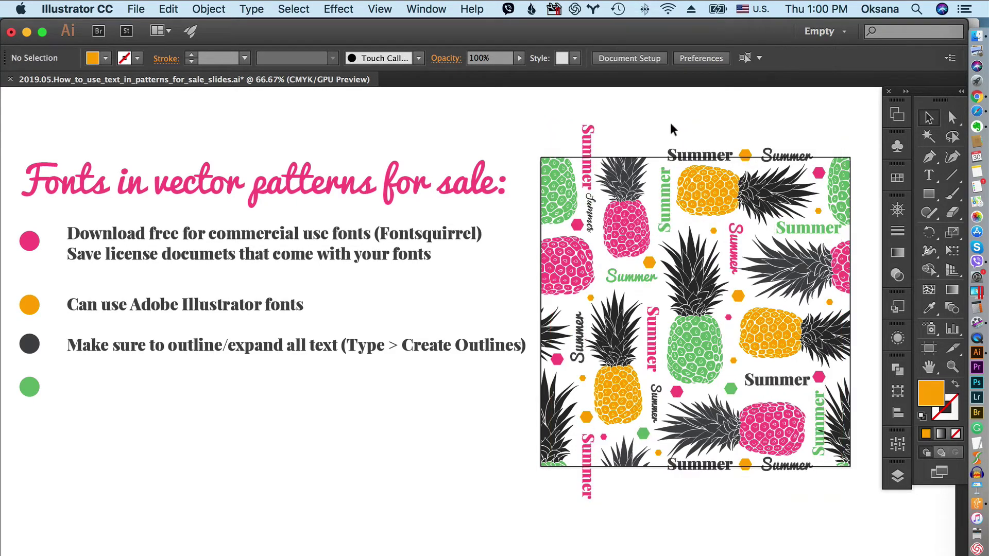
double_click(672, 137)
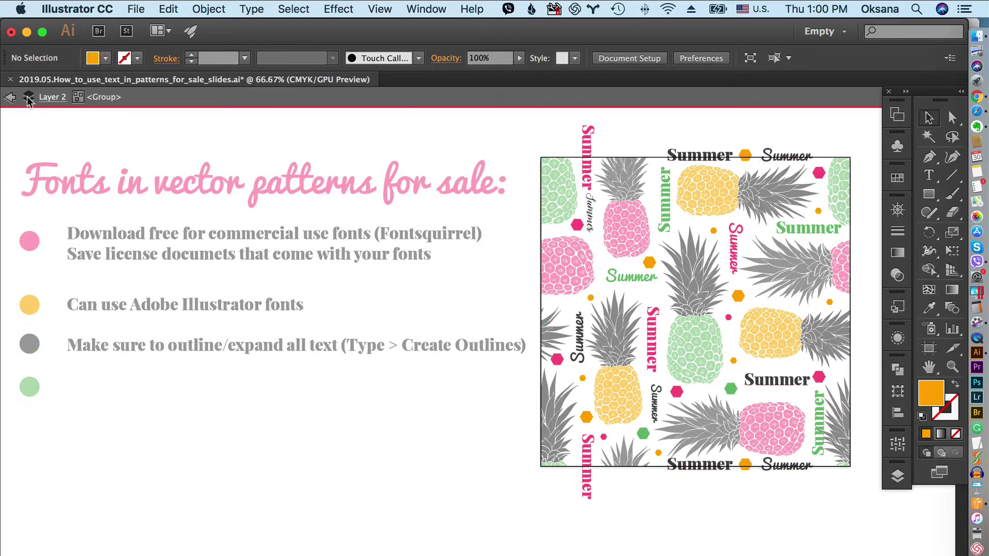
click(9, 98)
click(665, 173)
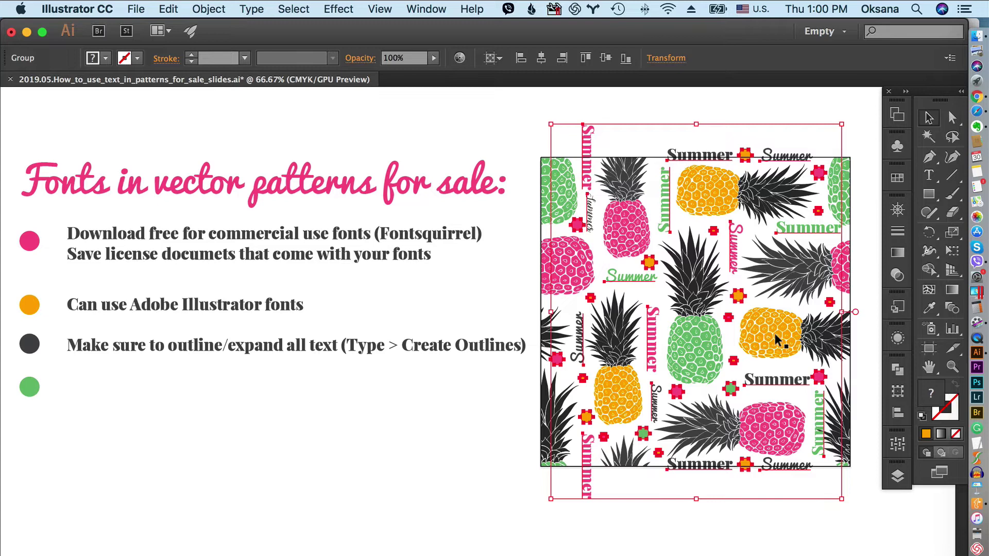
click(545, 129)
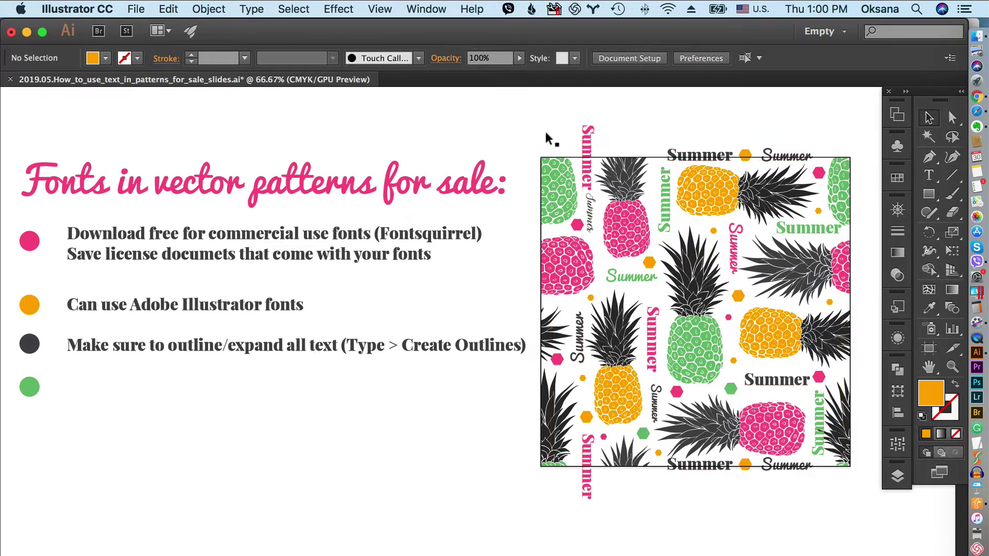
click(168, 9)
click(175, 22)
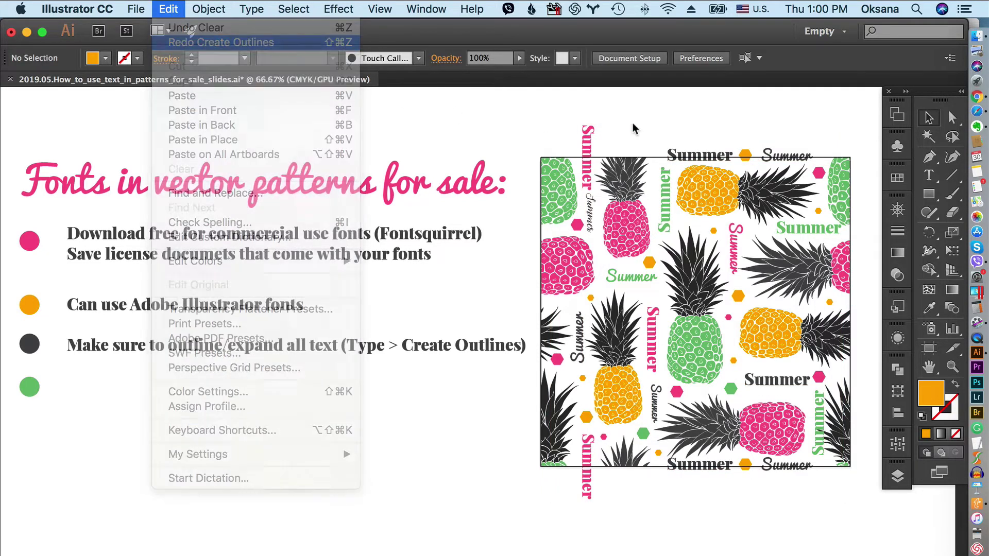
click(710, 133)
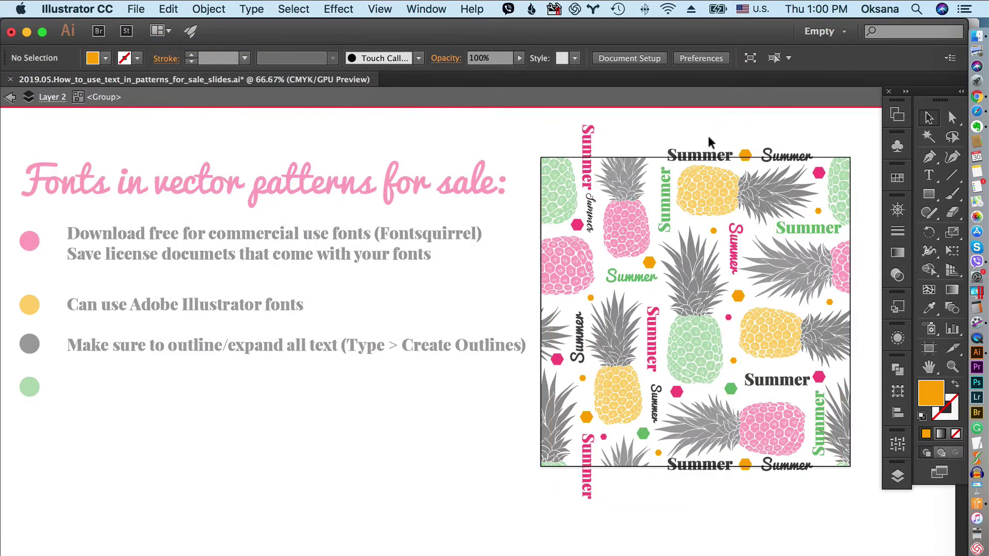
click(9, 98)
click(687, 161)
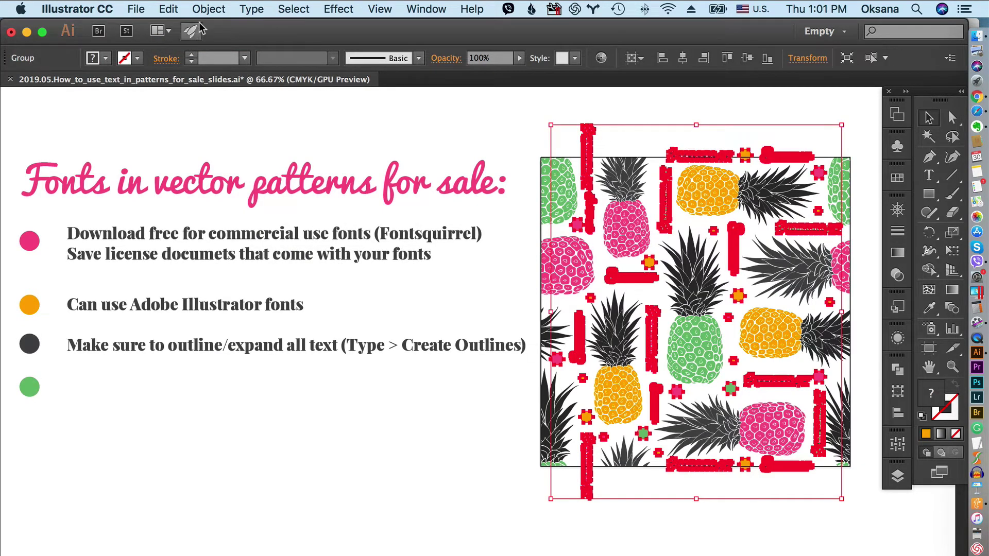
click(209, 9)
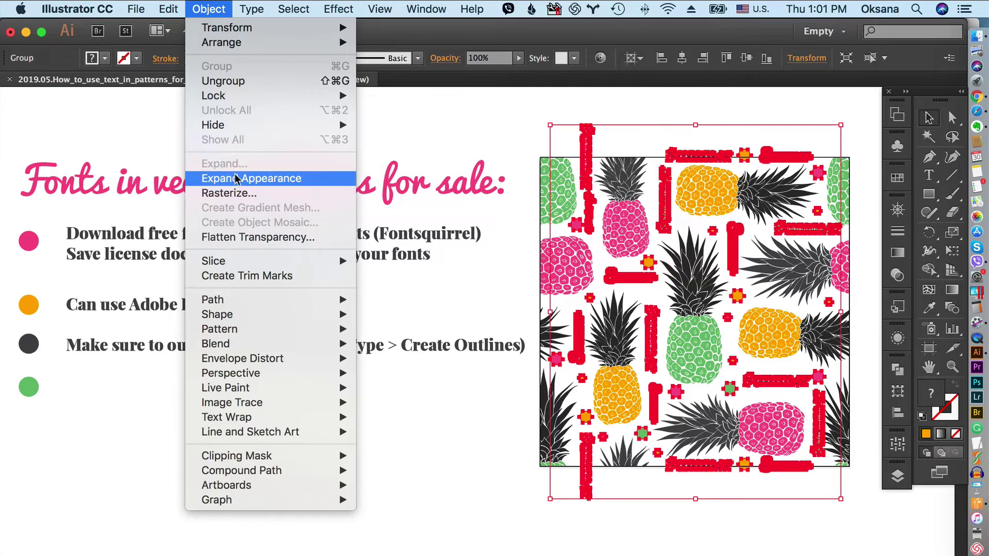
click(433, 154)
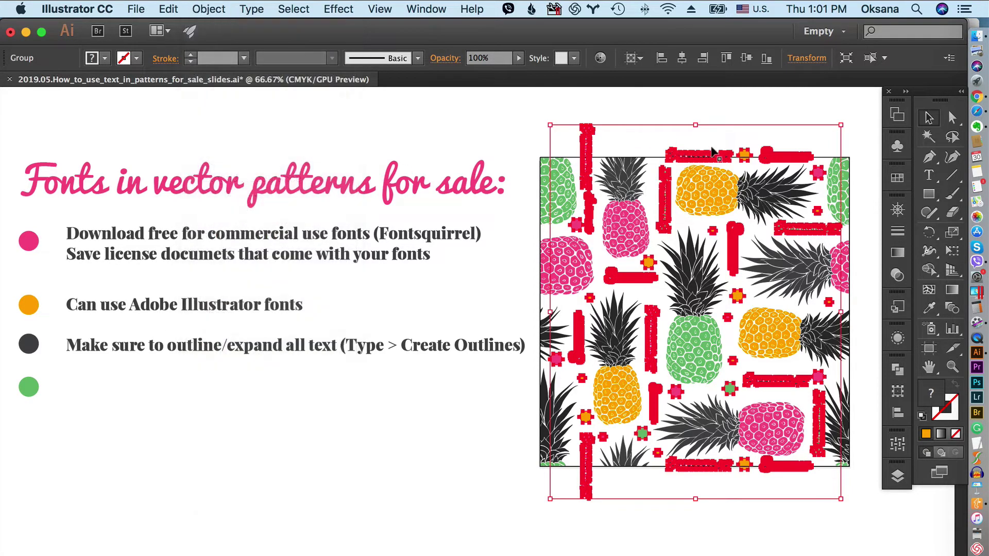
click(493, 123)
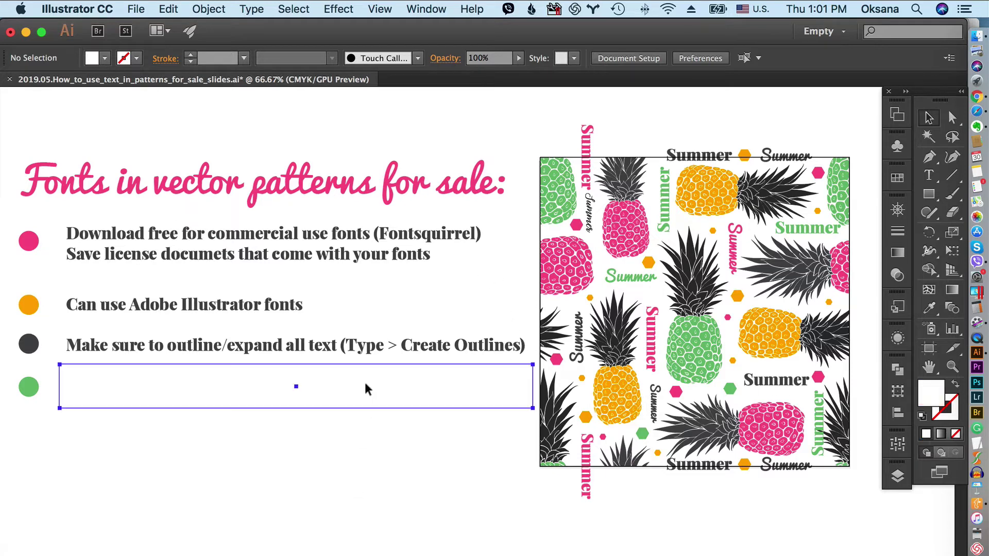
- Delete the white cover to reveal 'Can use Lorem Ipsum placeholder text' beside the green dot
click(363, 380)
key(Delete)
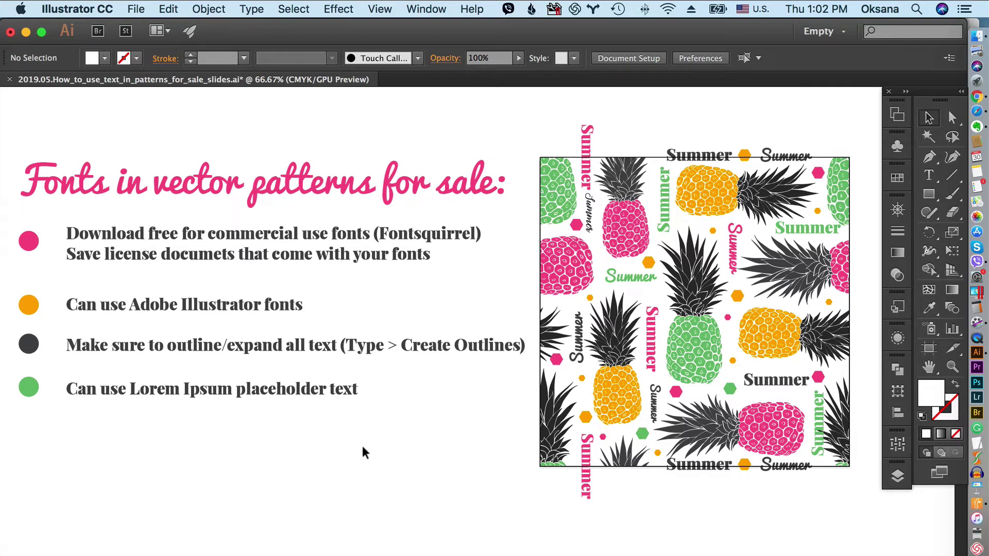
- Glance at the Pacifico font page on Font Squirrel, then return to the Illustrator slide window
click(978, 97)
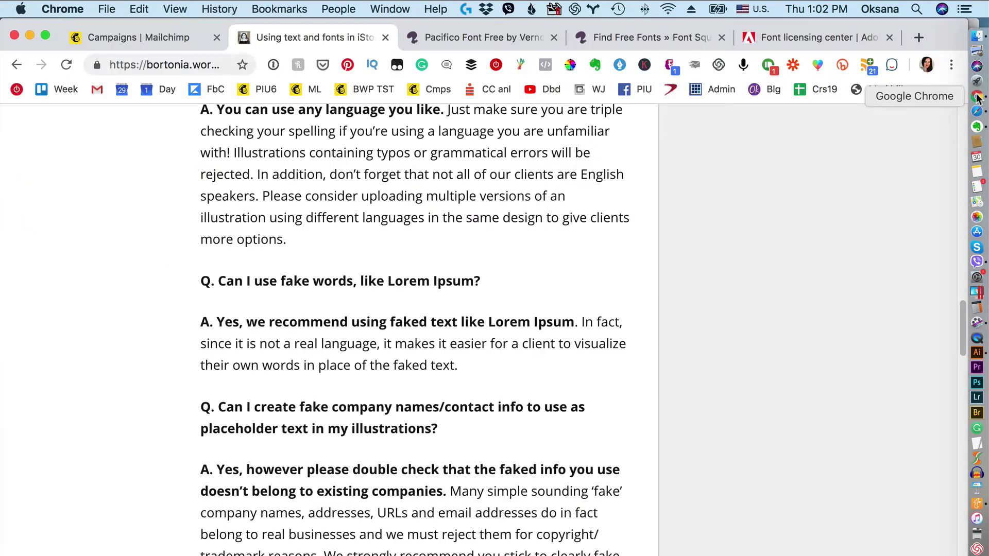
click(498, 38)
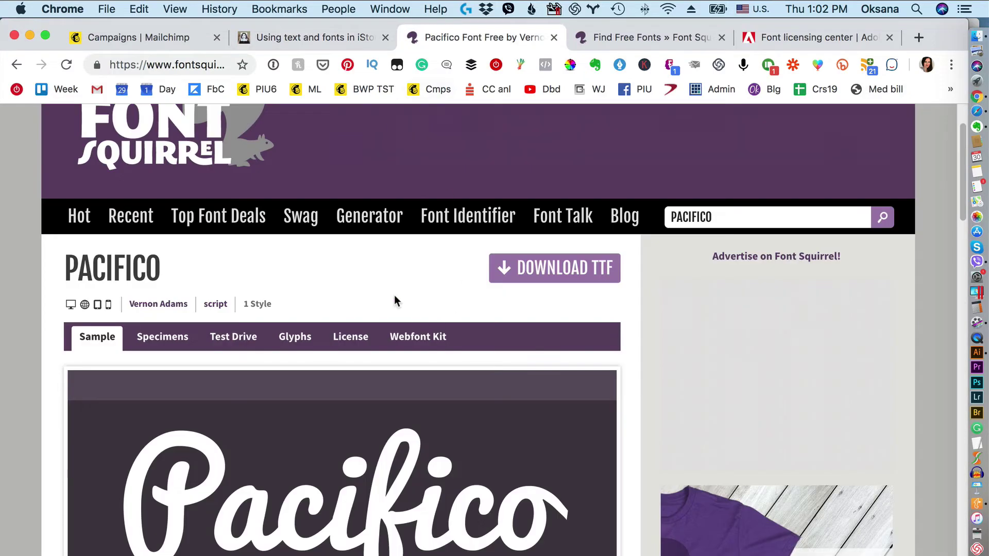
scroll(400, 304, up, 3)
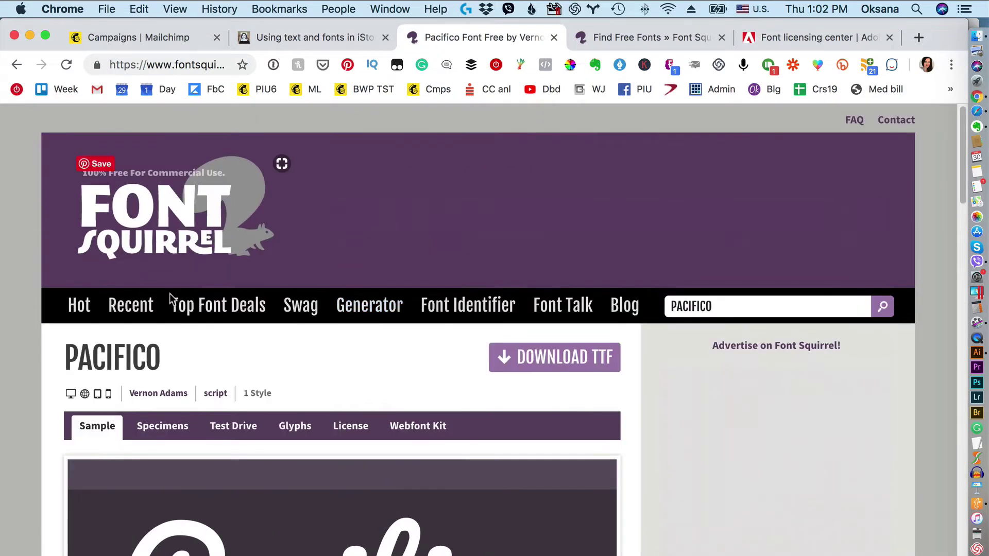
scroll(258, 361, down, 3)
key(ctrl+Up)
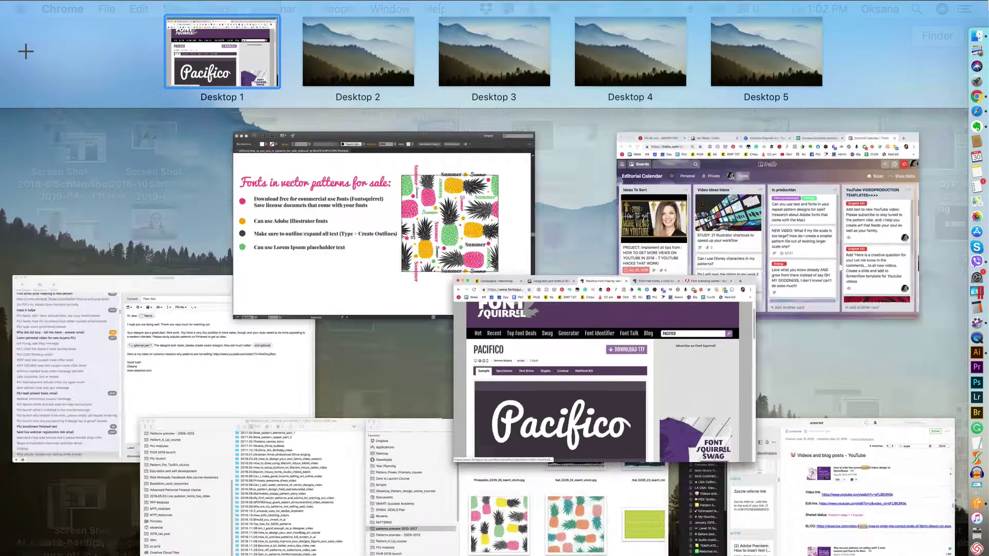
click(382, 224)
- After an accidental undo, delete the last bullet's cover box again so the Lorem Ipsum tip shows
click(587, 150)
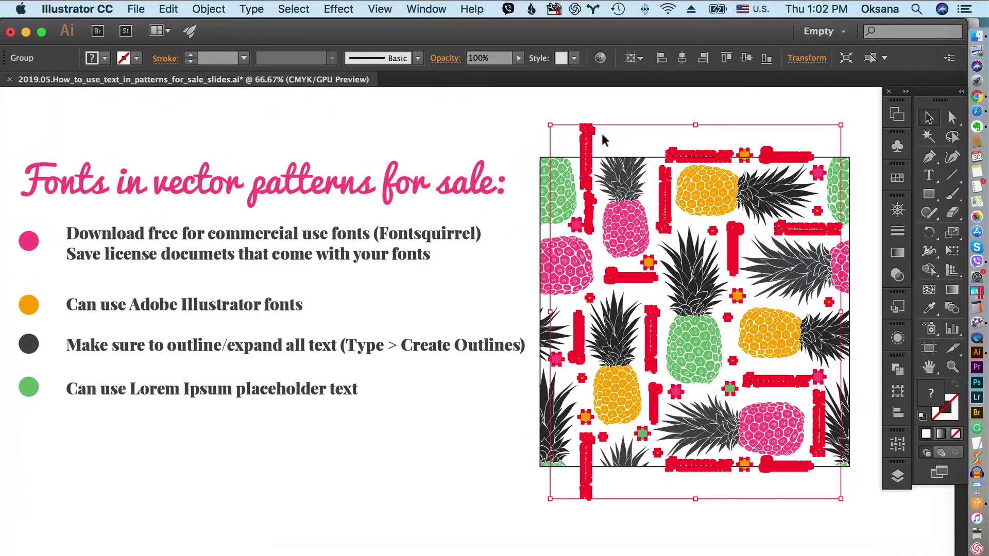
click(601, 132)
key(ctrl+z)
click(608, 132)
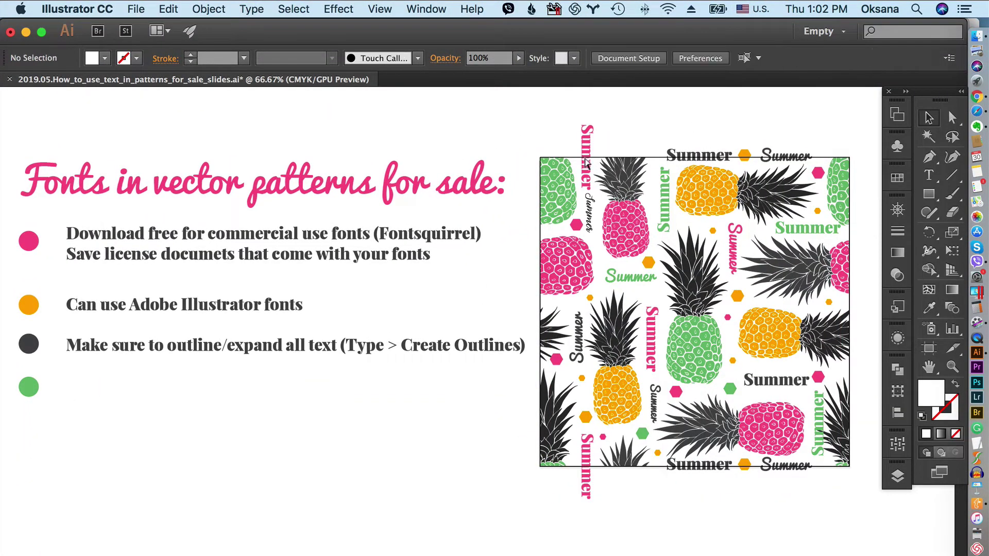
double_click(587, 164)
click(9, 99)
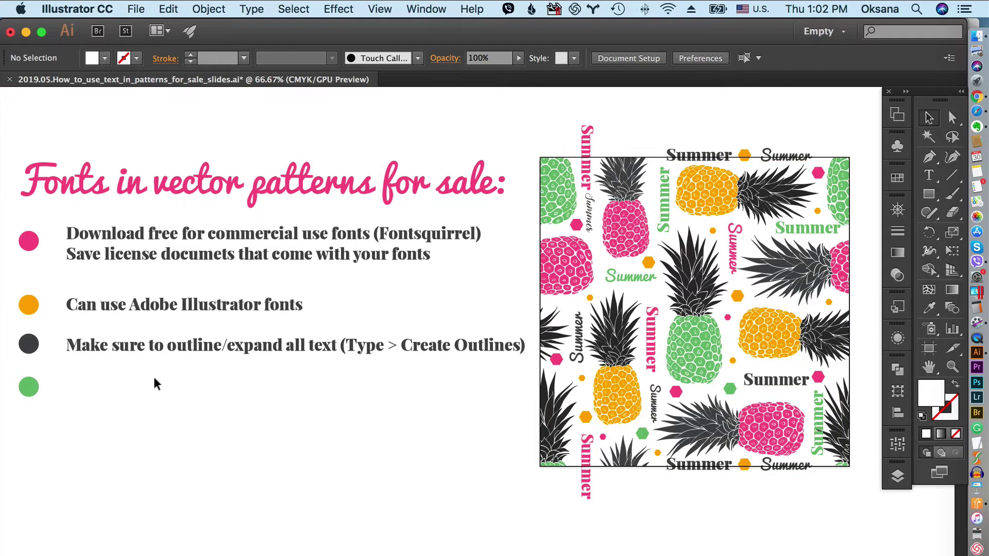
click(194, 382)
key(Delete)
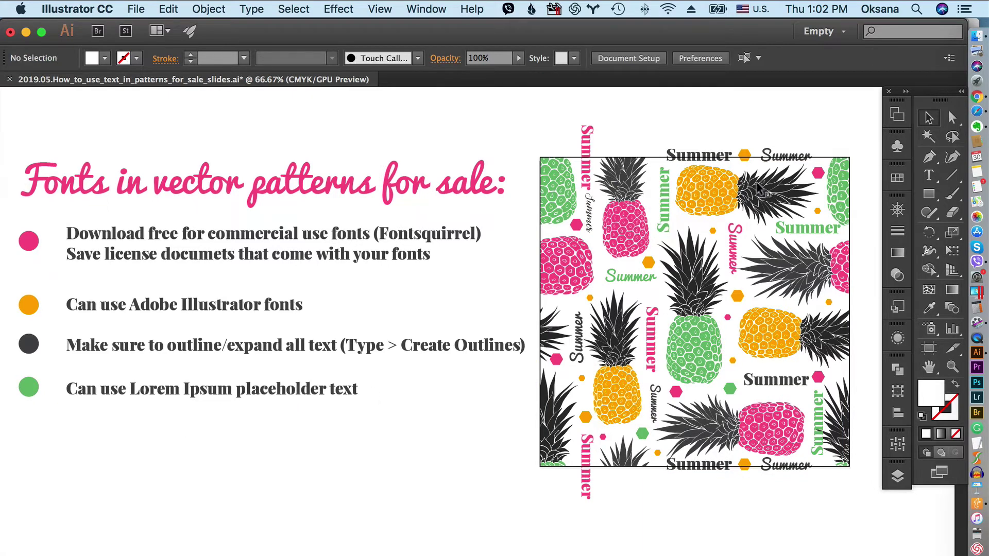
- Inside the pattern group, show the script Summer word's character settings: Pacifico, 29.51 pt
double_click(723, 153)
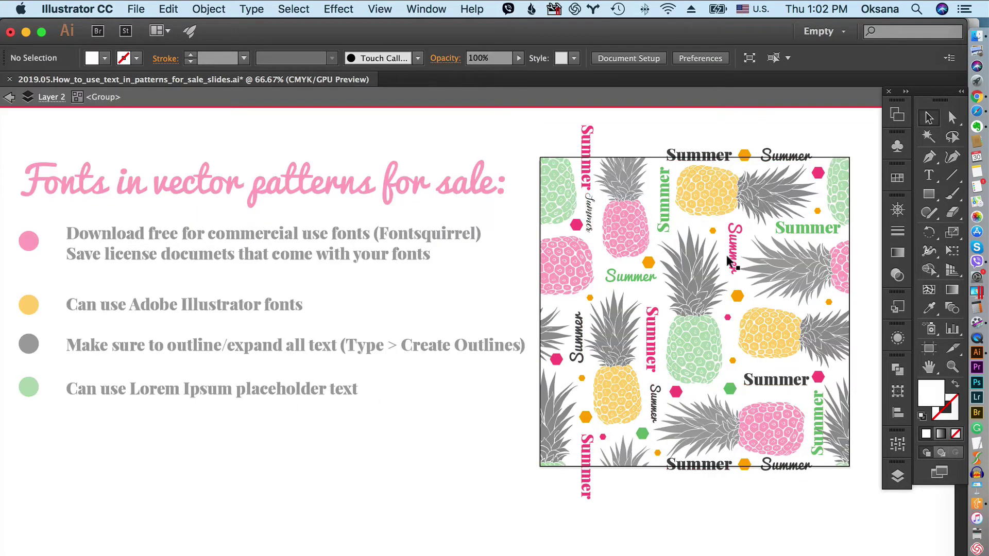
click(779, 157)
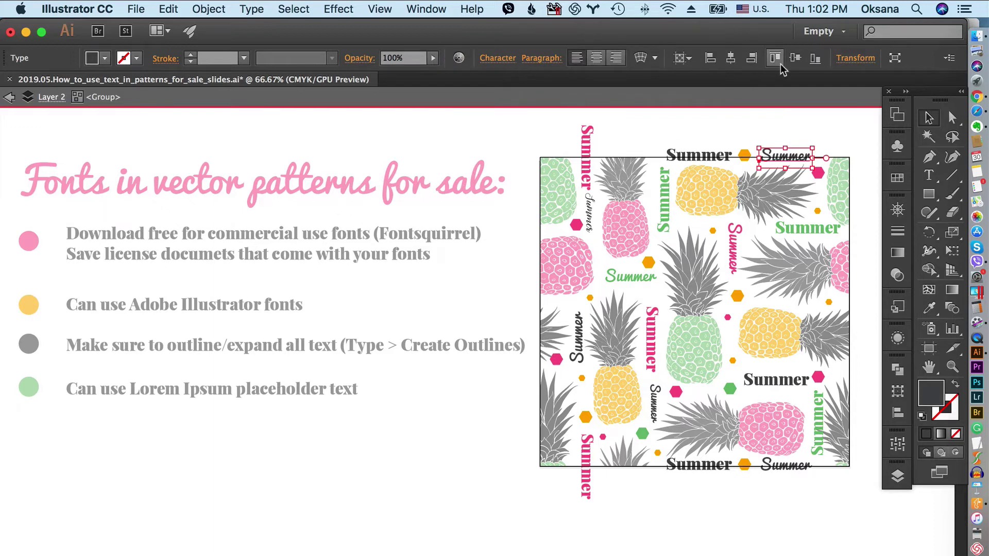
click(506, 61)
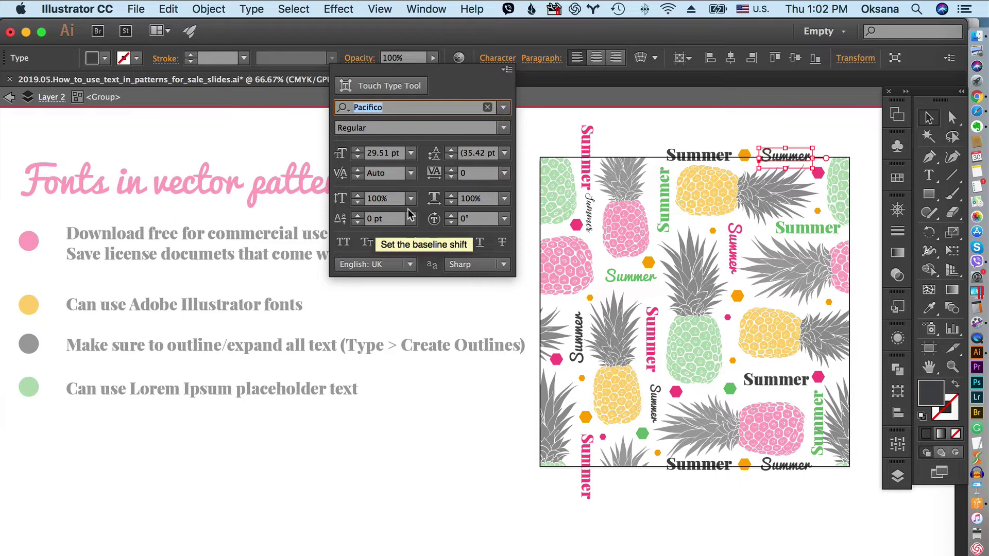
- On Font Squirrel's Pacifico page, check its free commercial desktop licence icon
click(976, 97)
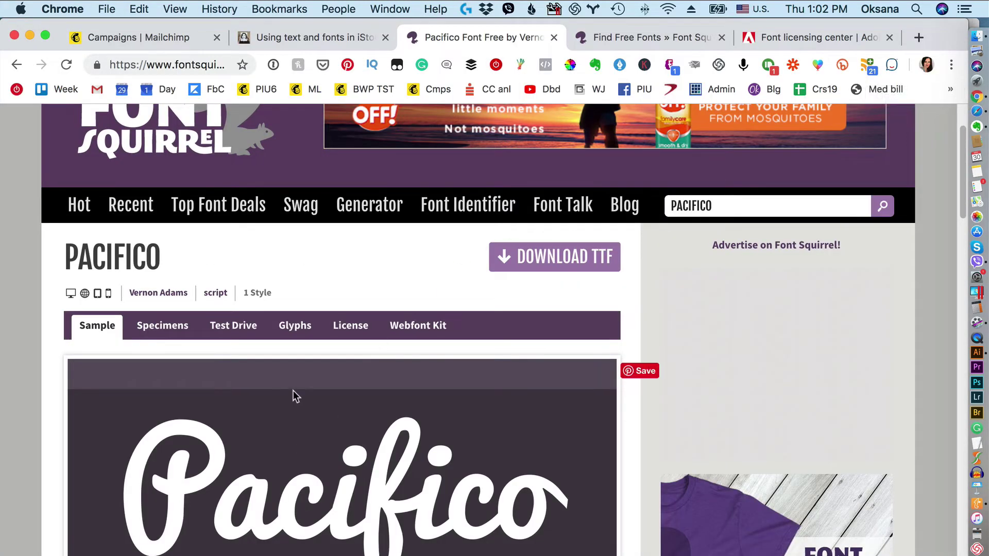
scroll(212, 228, up, 1)
scroll(212, 228, up, 2)
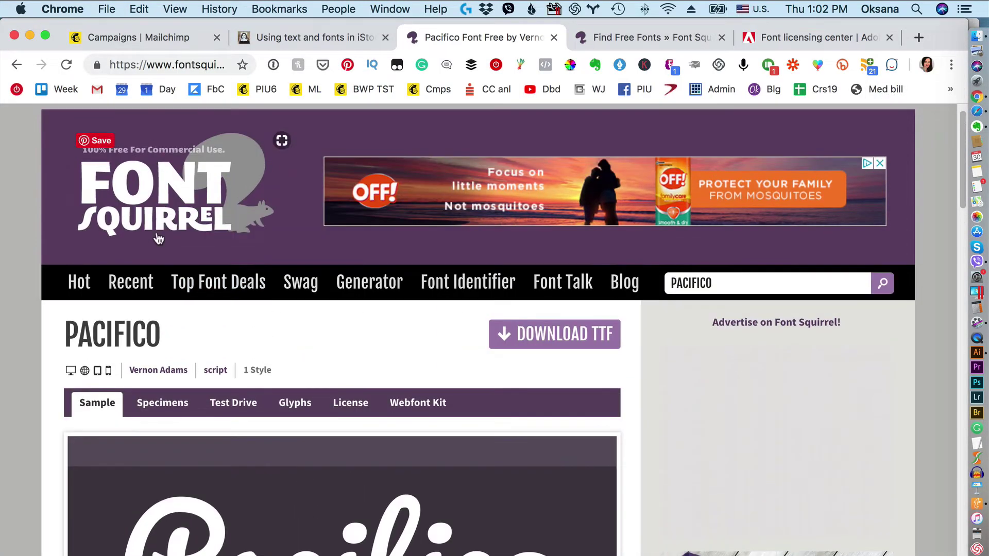
scroll(68, 389, down, 1)
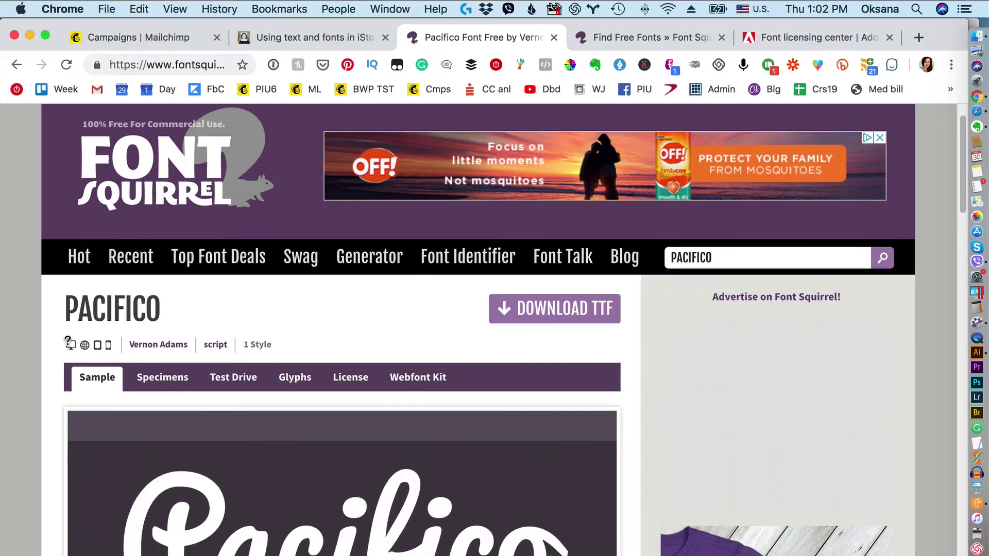
mouse_move(70, 344)
- Switch to the Playfair search results and check Playfair Display's licence icon
click(592, 36)
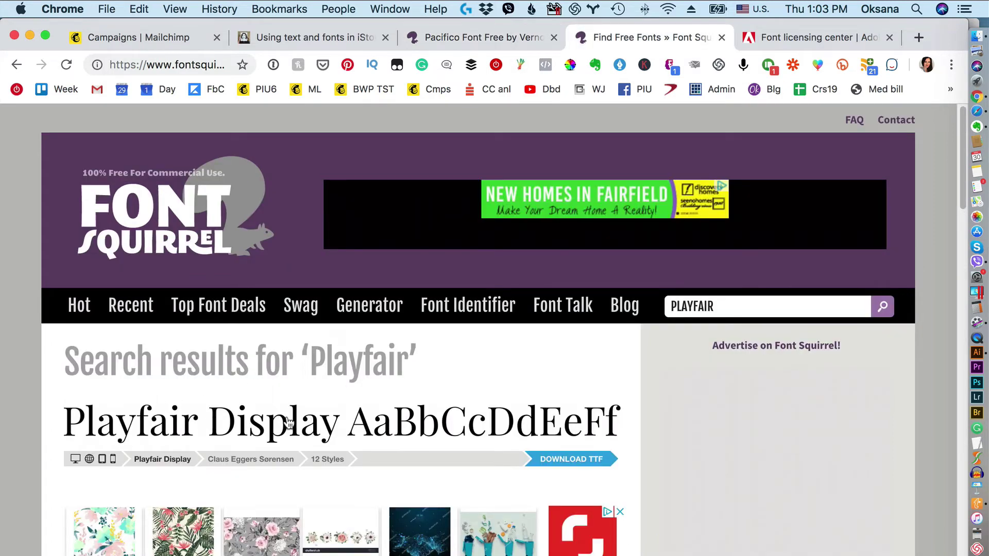
scroll(373, 427, down, 1)
scroll(373, 427, down, 5)
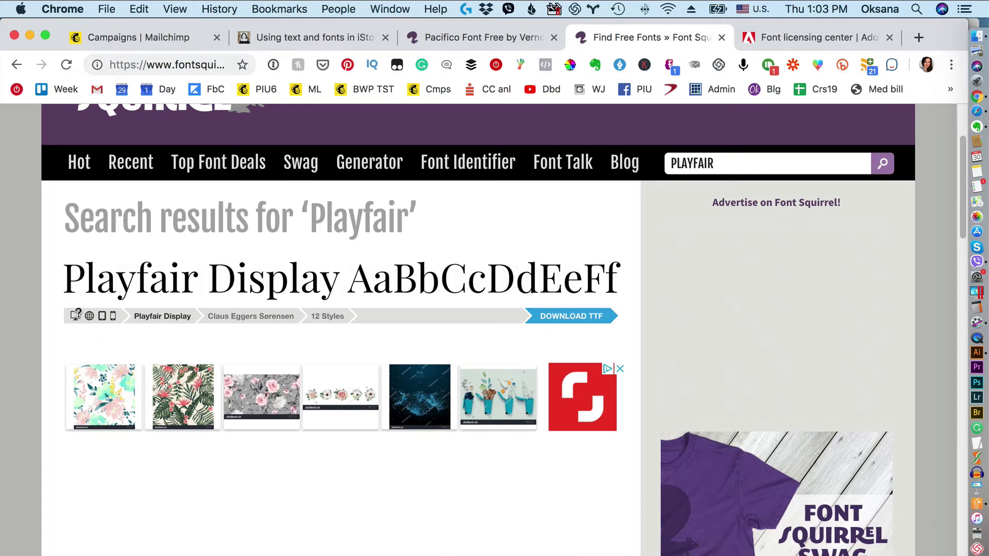
mouse_move(76, 315)
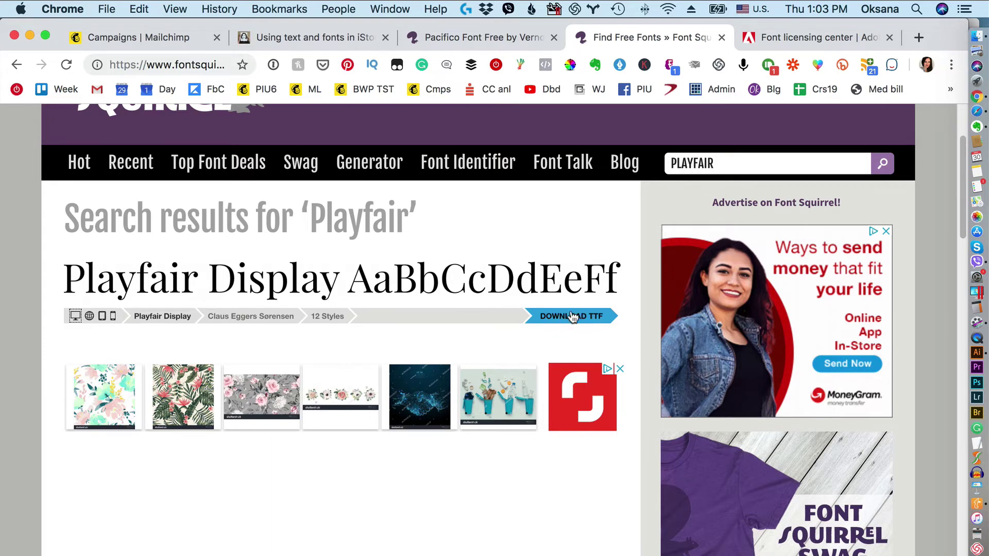
- Back in Illustrator, exit isolation mode and hide Layer 2 so the clipped pattern shows
click(976, 353)
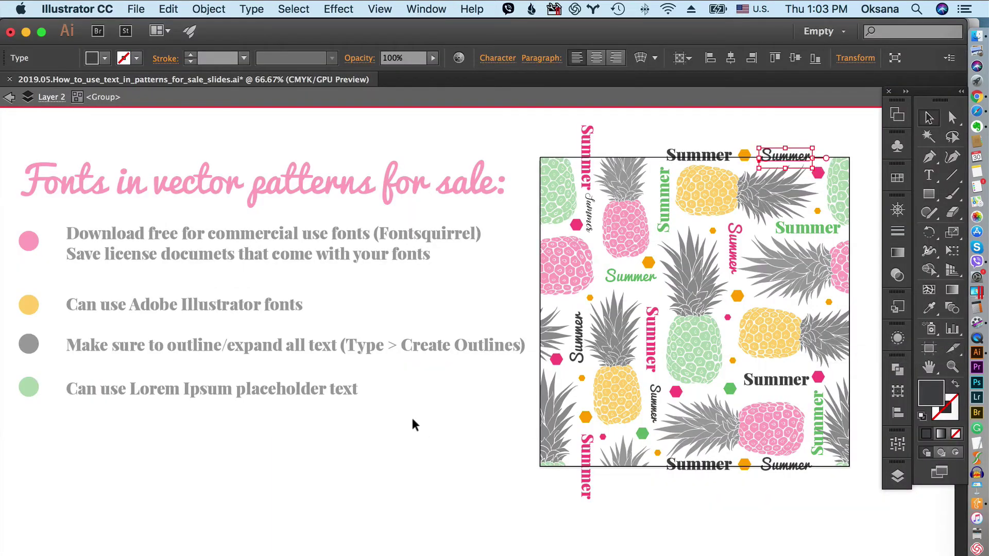
click(6, 97)
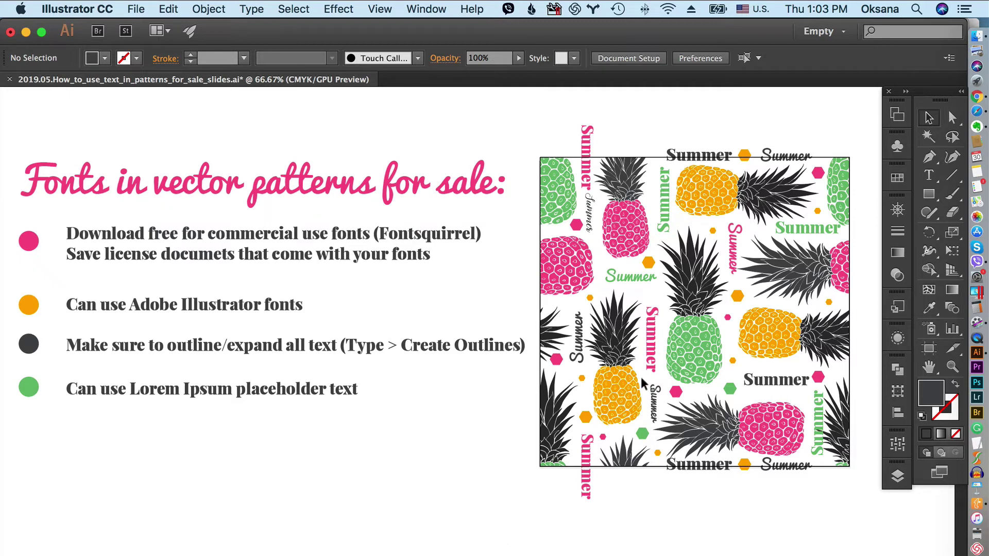
click(896, 476)
click(707, 525)
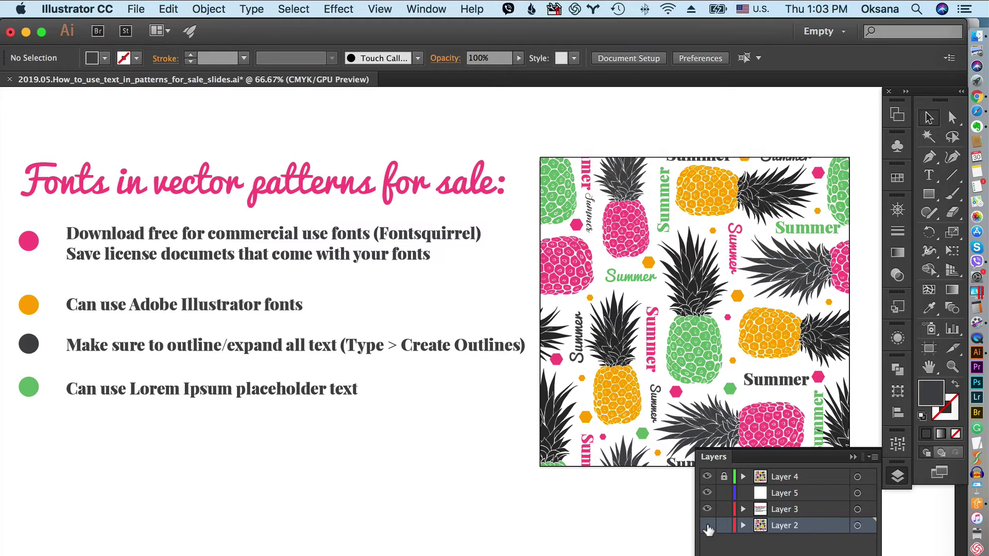
click(852, 457)
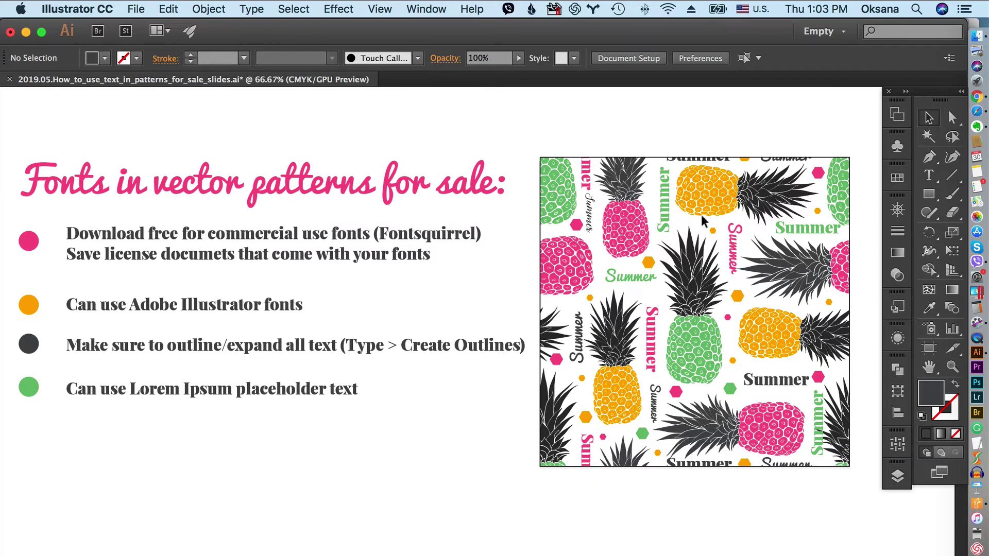
- Recheck the Layers list, then select and deselect the masked pineapple Clip Group
click(897, 477)
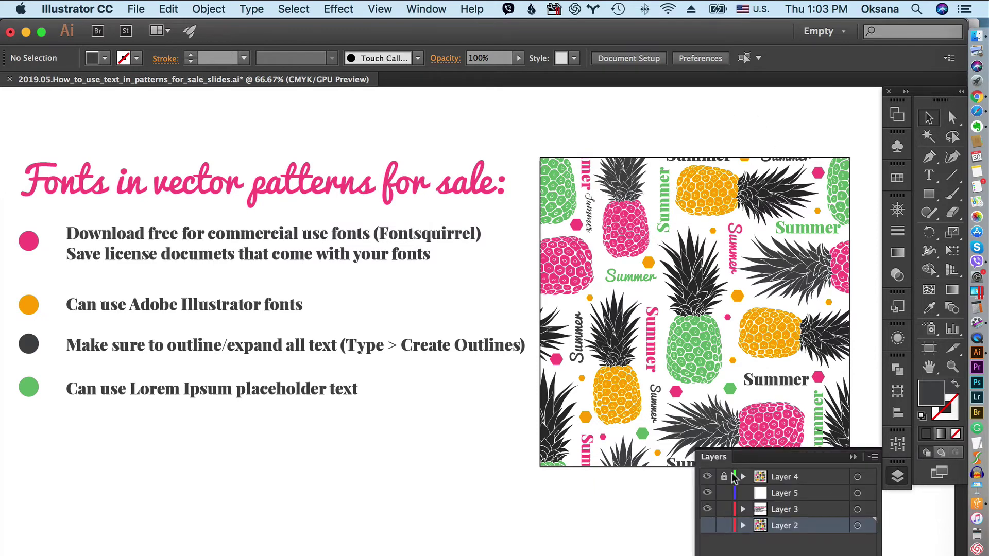
click(856, 456)
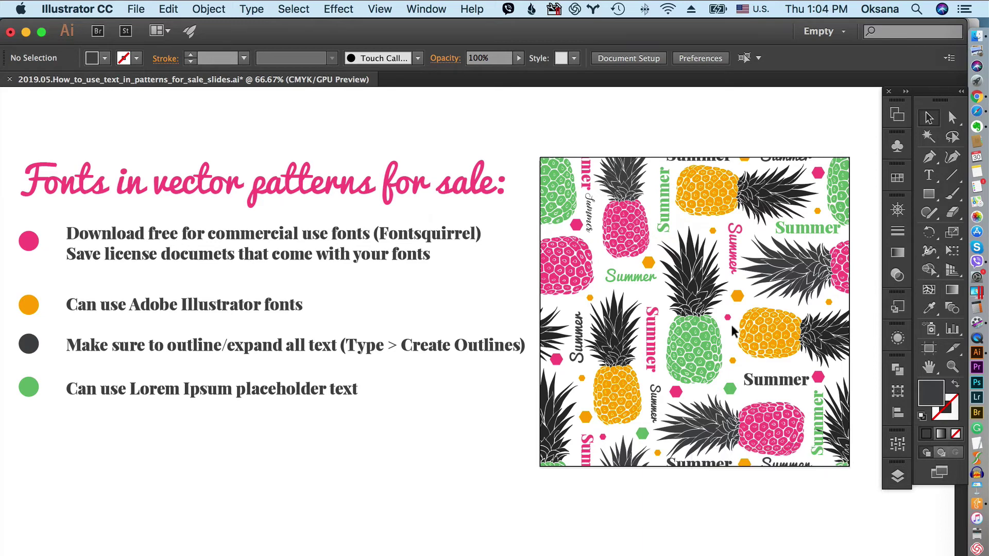
click(768, 339)
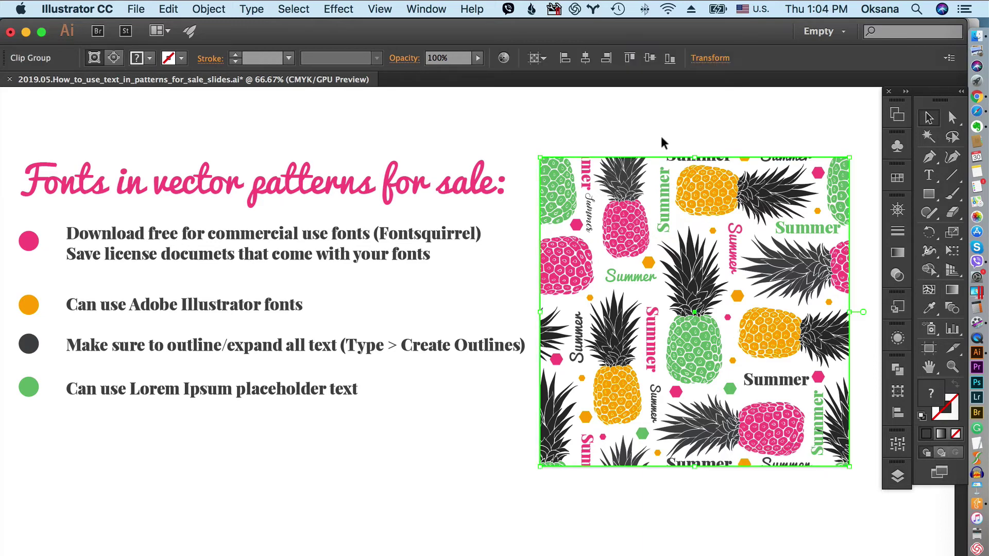
click(622, 122)
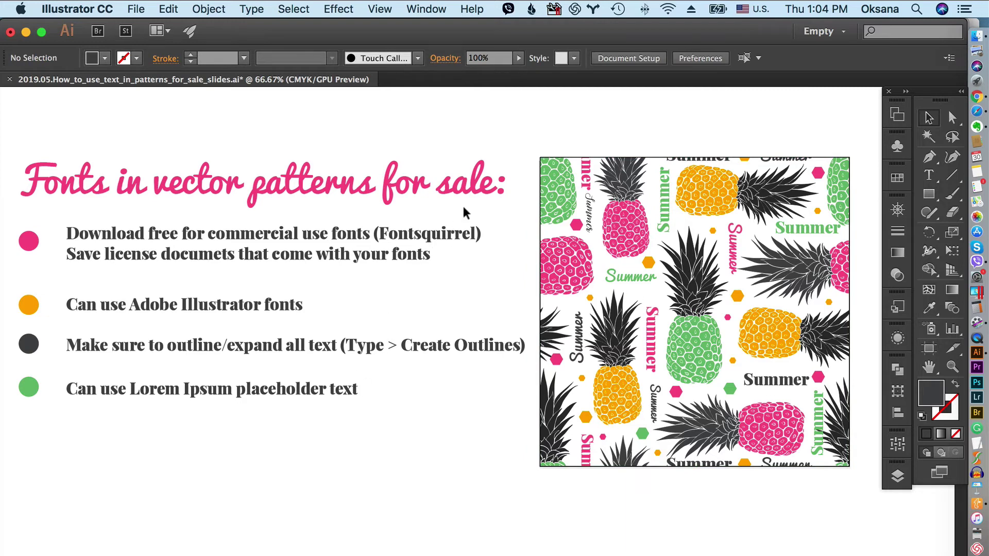